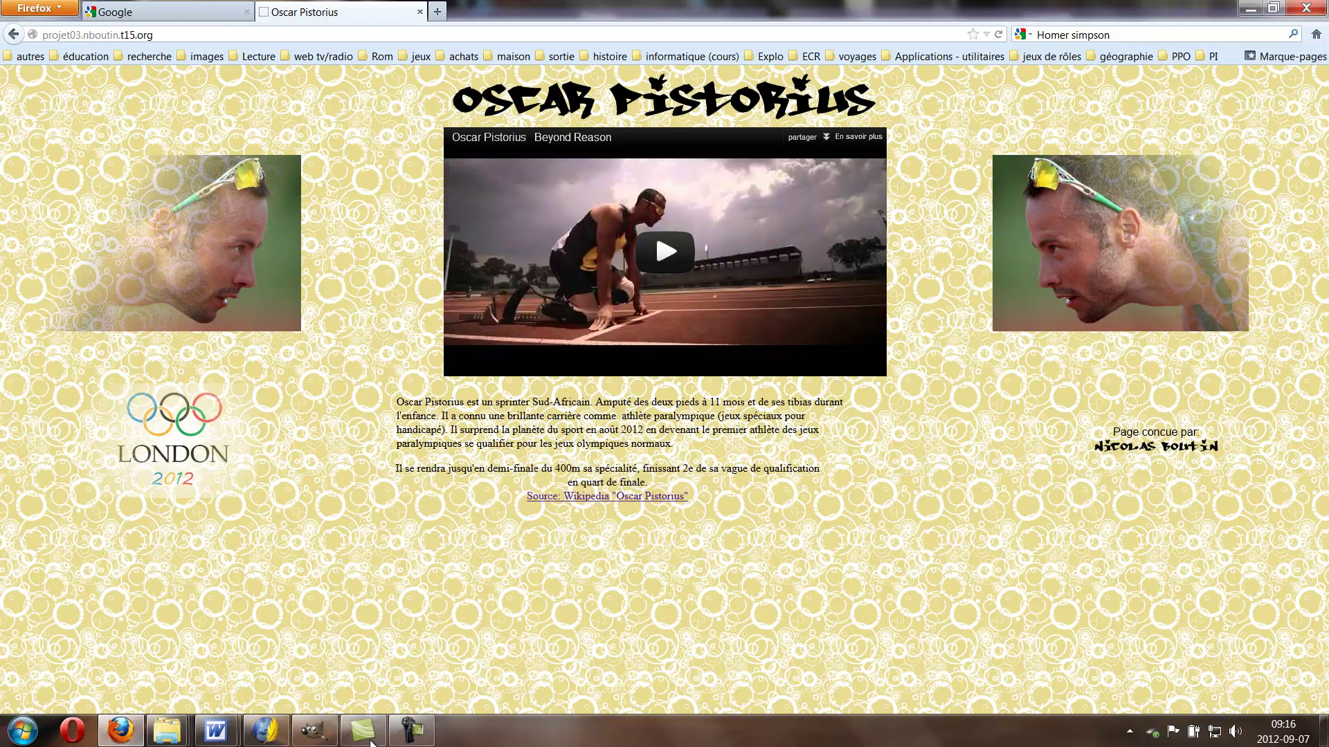
Switch to the Word instructions and highlight the bullet about creating a new same-size image with a transparent background.
left_click(371, 740)
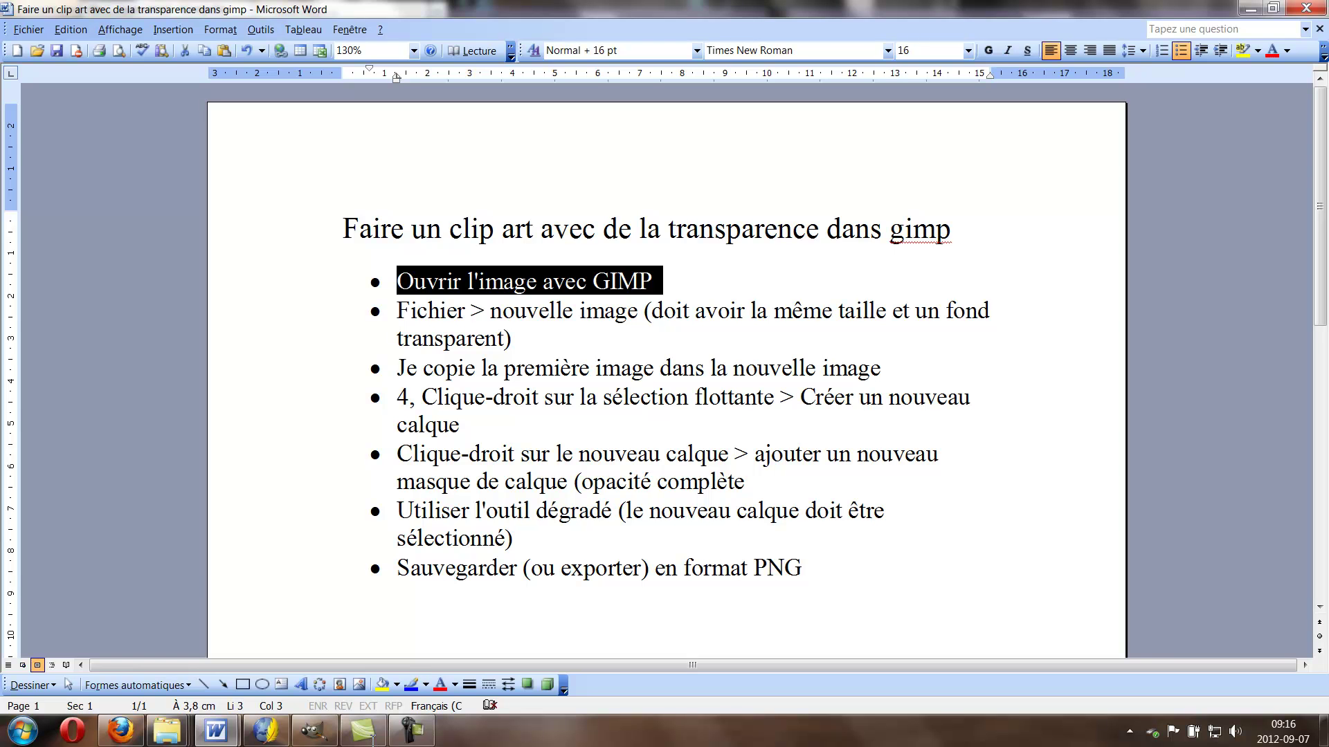
left_click(372, 740)
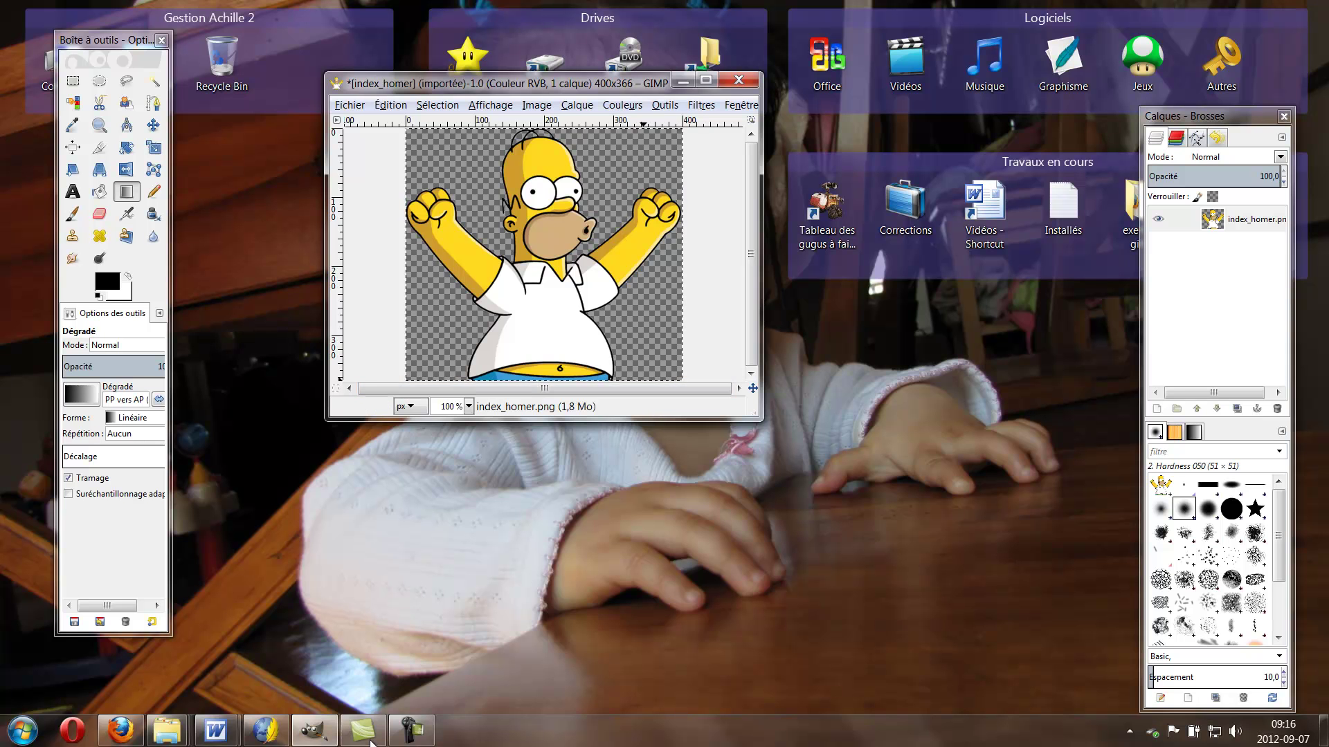
left_click(218, 730)
left_click(291, 650)
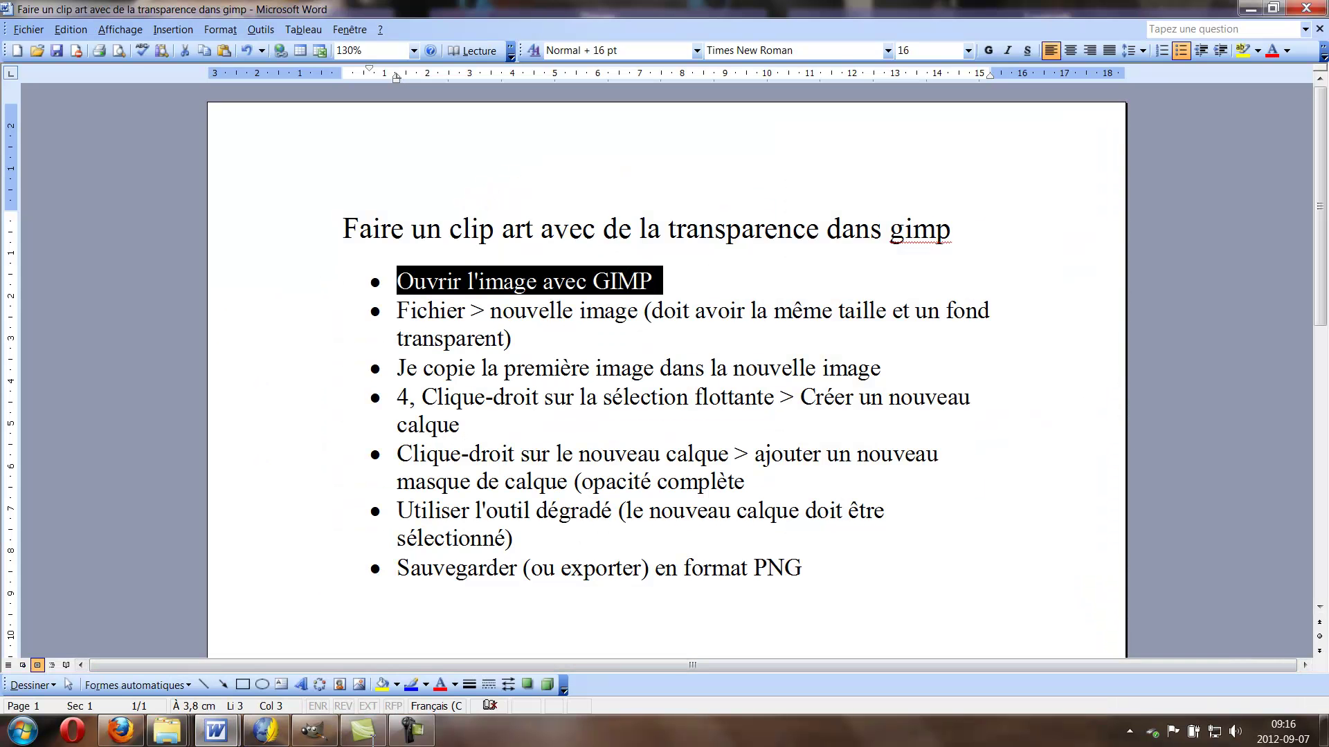
left_click_drag(513, 339, 397, 311)
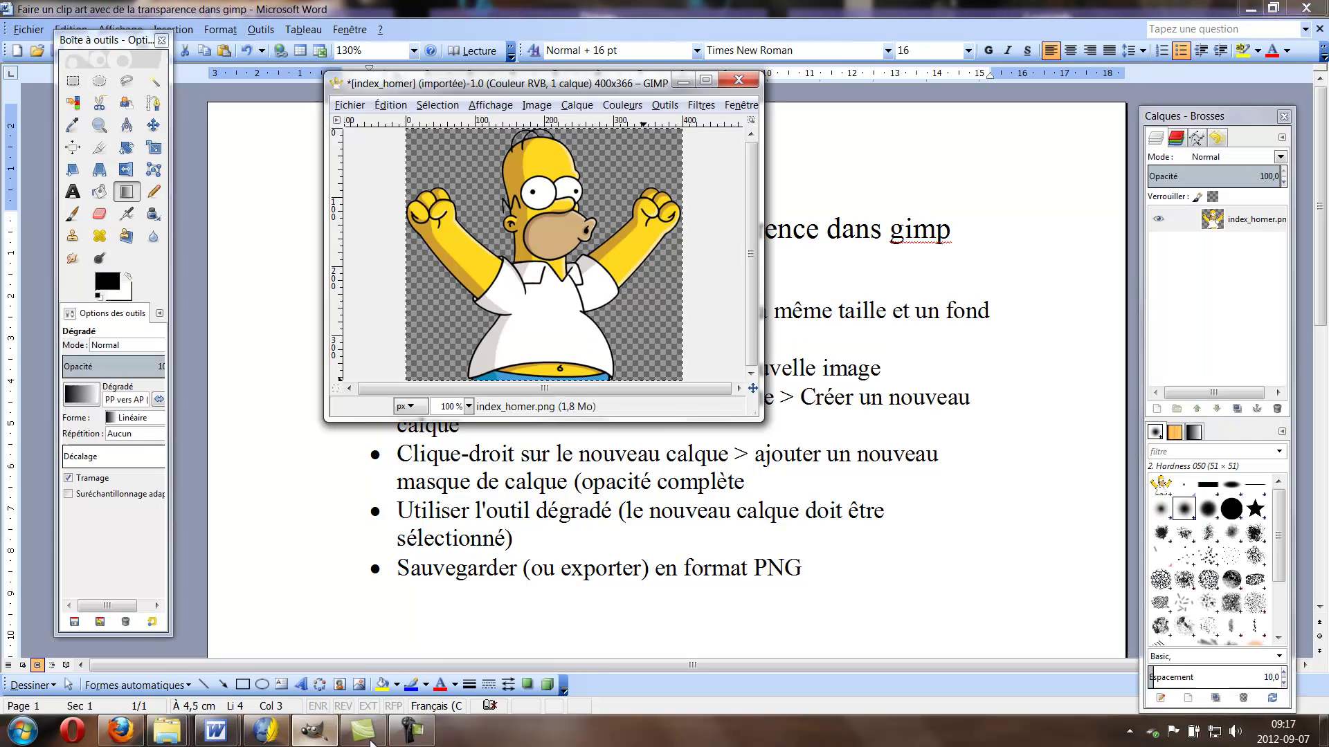
Switch to GIMP and create a new 400 x 366 px image filled with transparency (Transparence).
left_click(372, 738)
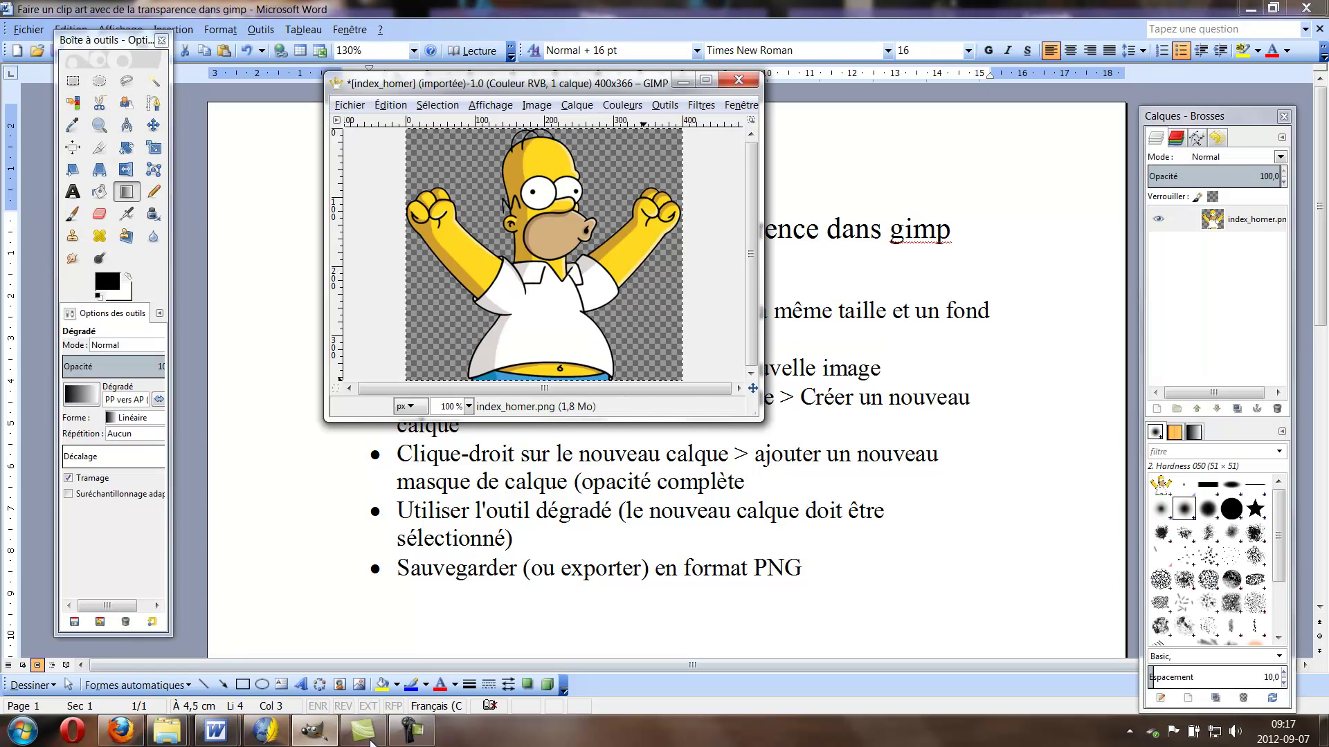
left_click(1250, 9)
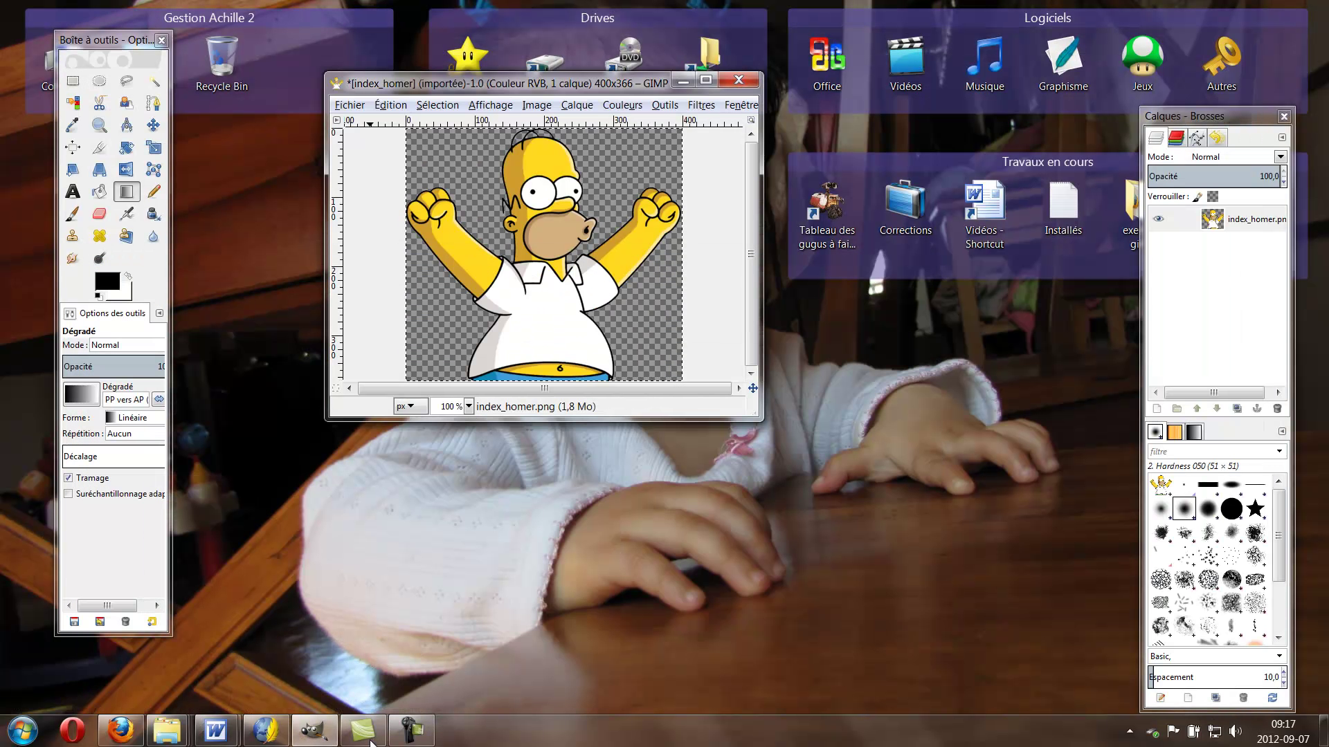
key("alt+f")
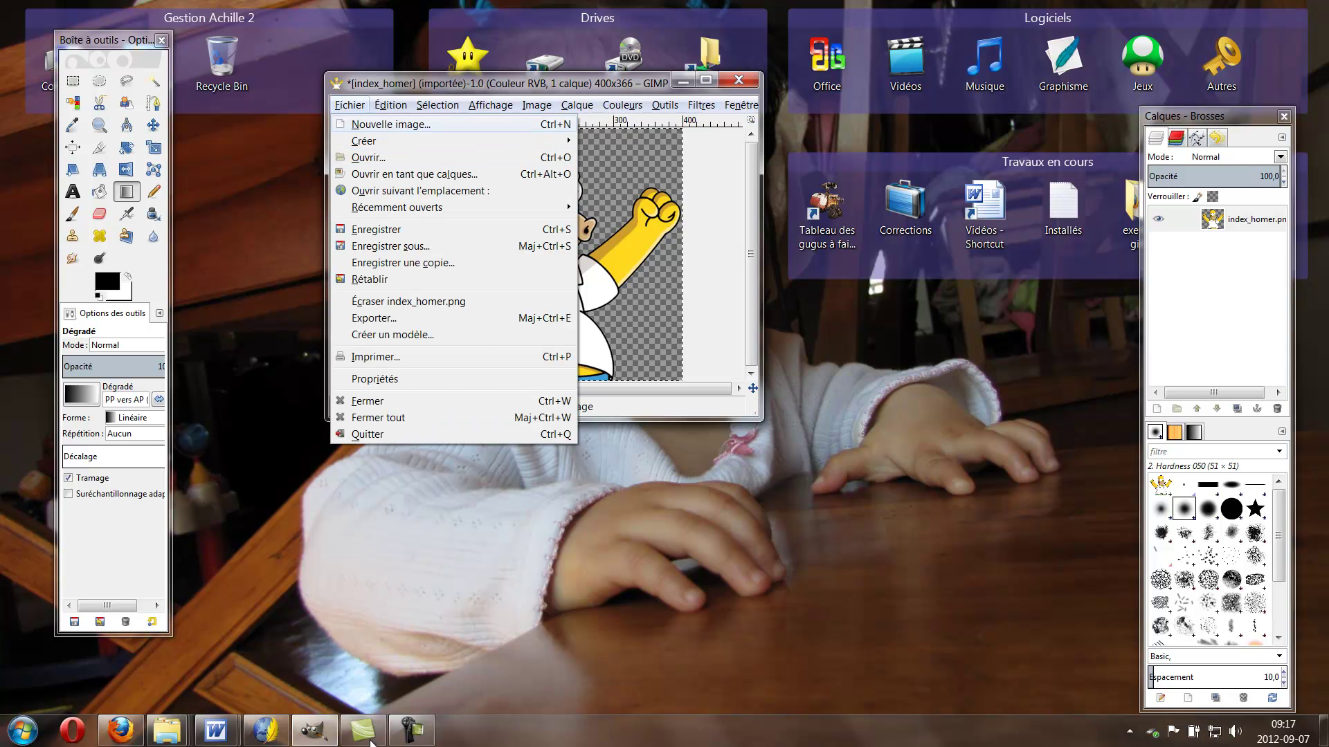
key("Return")
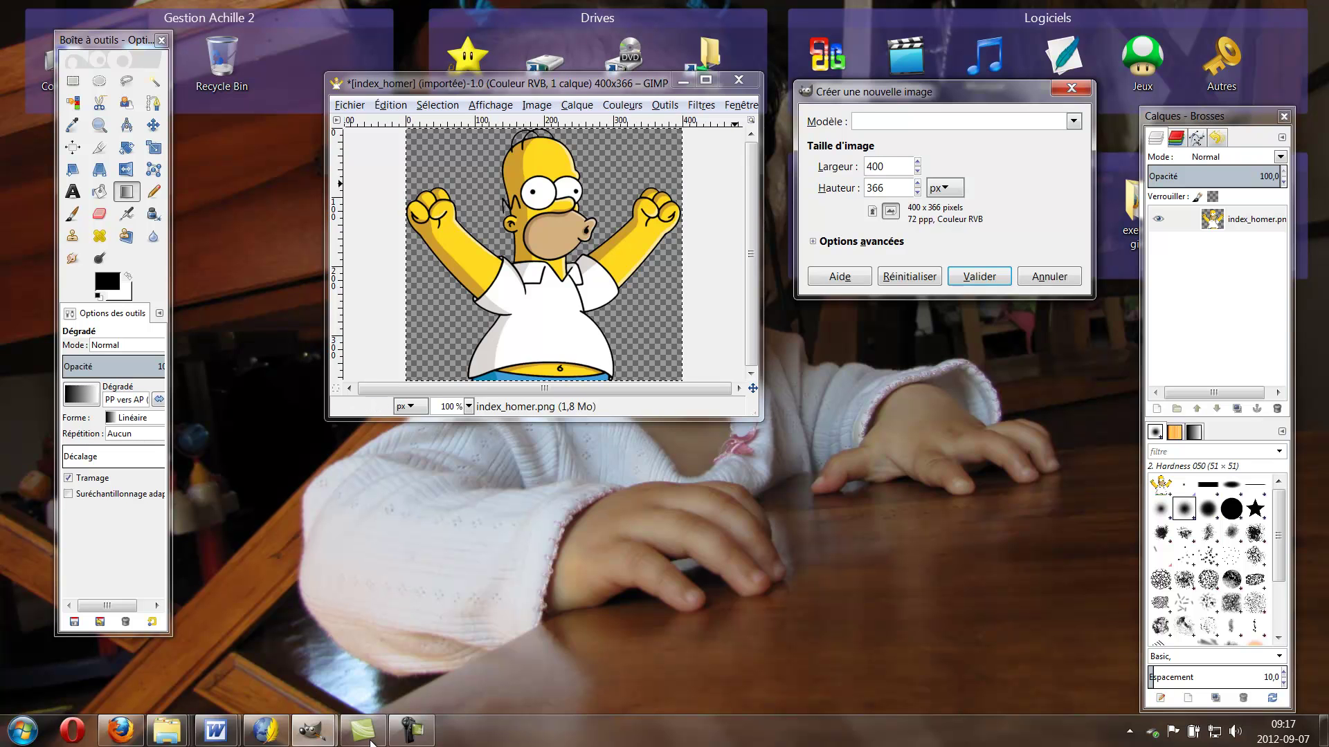
key("alt+a")
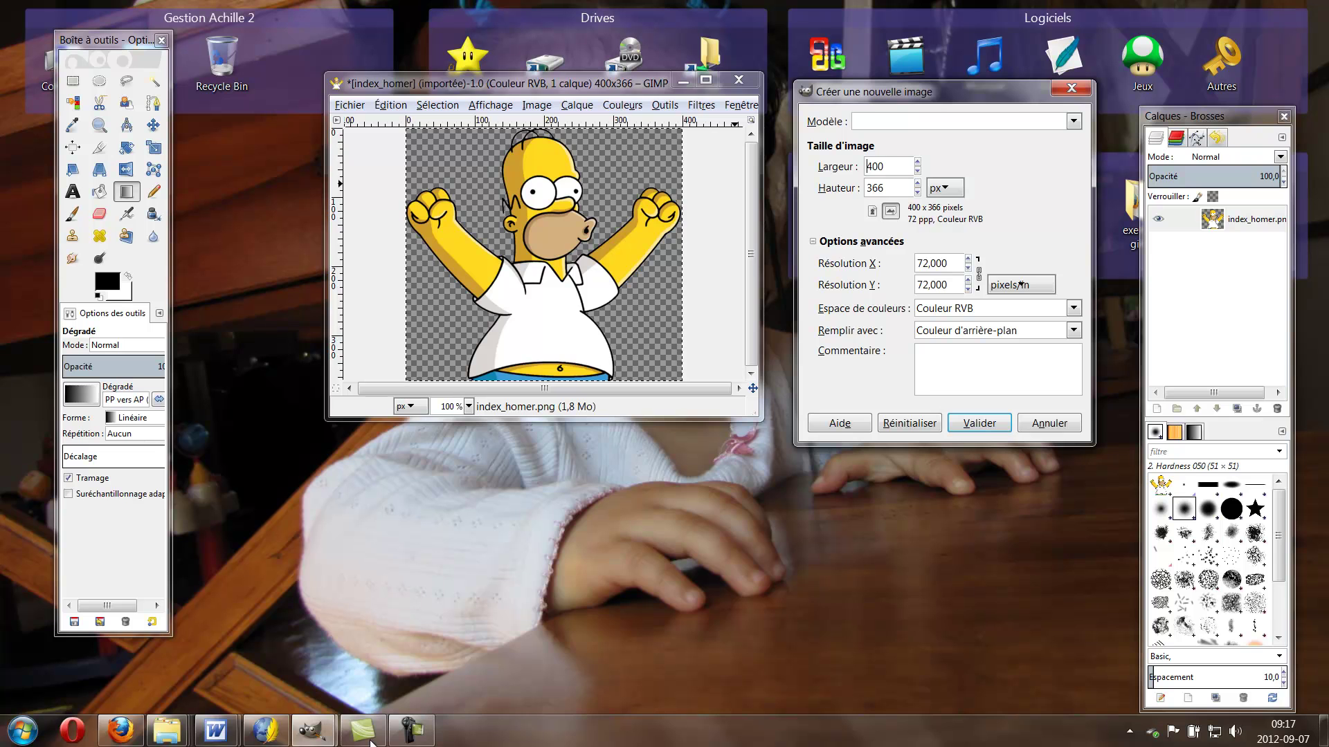
left_click(1073, 330)
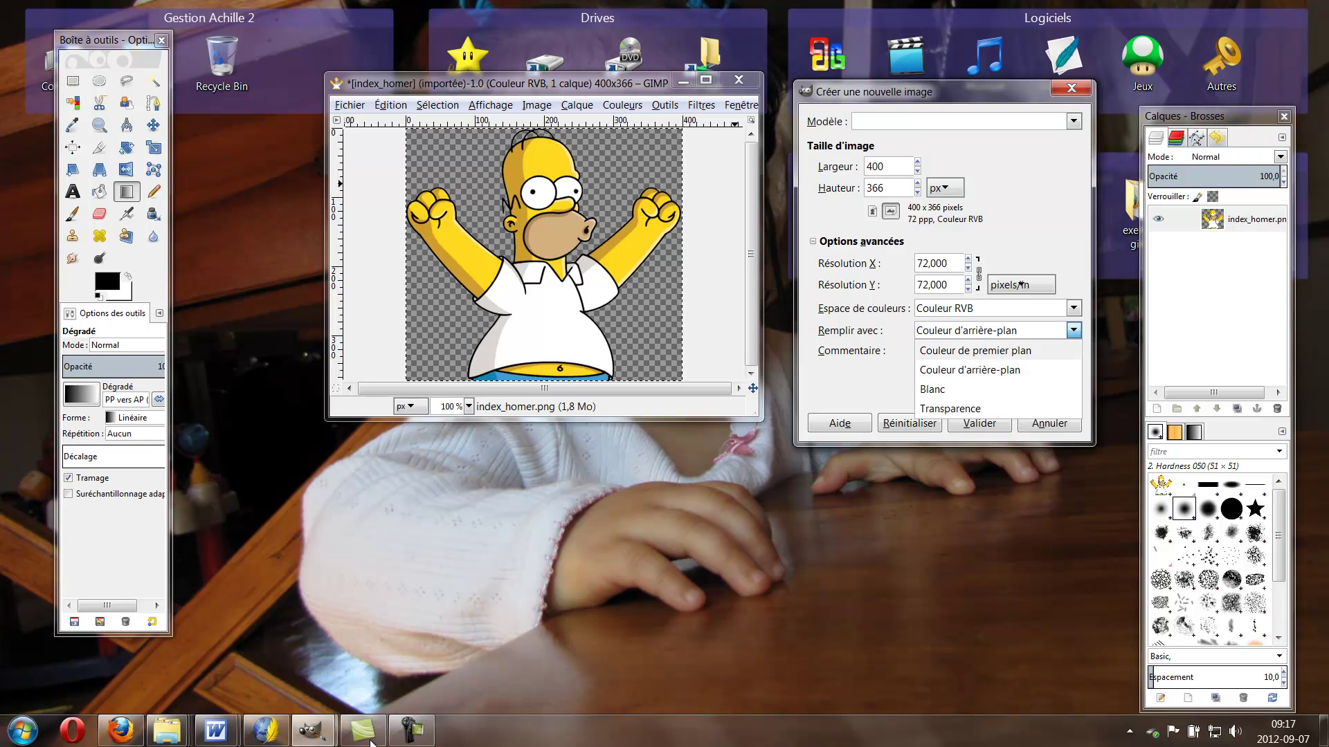
key("Return")
key("Return")
Arrange the Homer image window and the new blank image window side by side.
left_click_drag(311, 34, 909, 79)
left_click_drag(484, 83, 310, 72)
left_click_drag(816, 79, 842, 70)
left_click_drag(340, 72, 359, 69)
Check the copying instruction in Word, then copy the Homer image in GIMP.
left_click(216, 731)
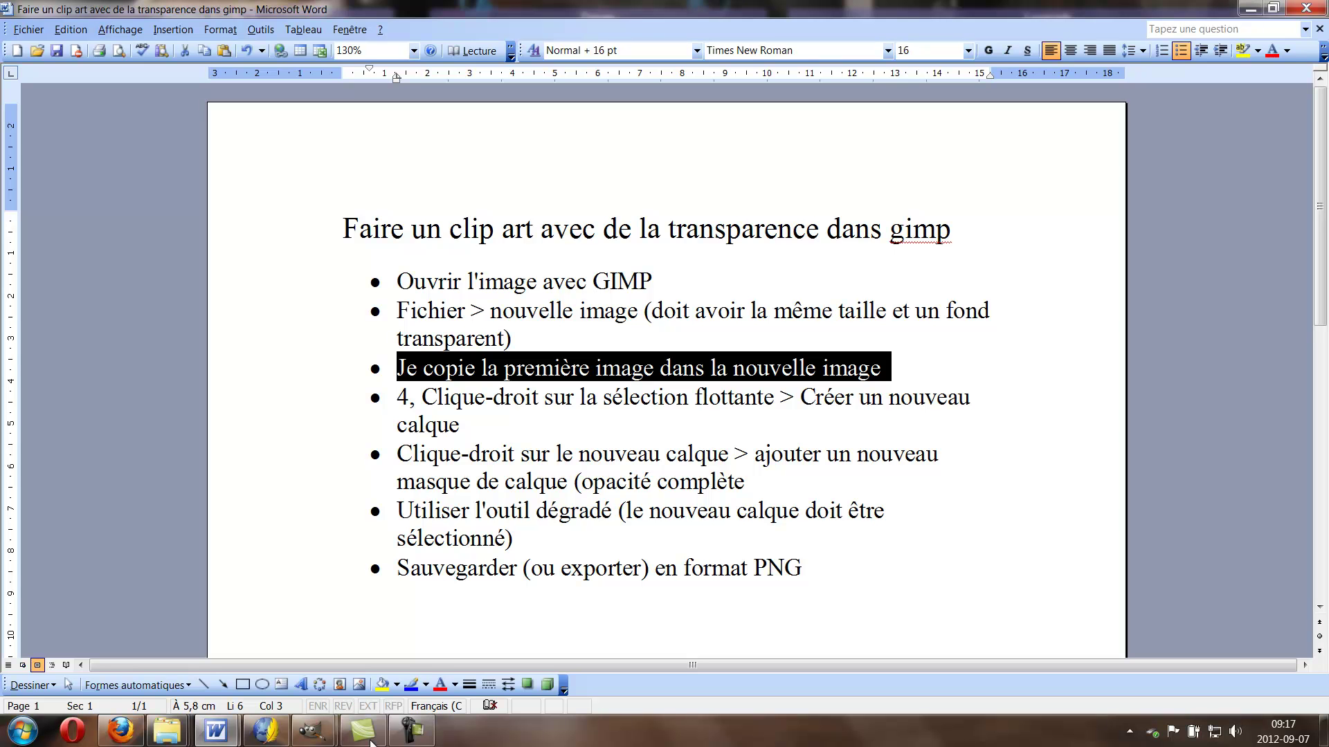
key("alt+Tab")
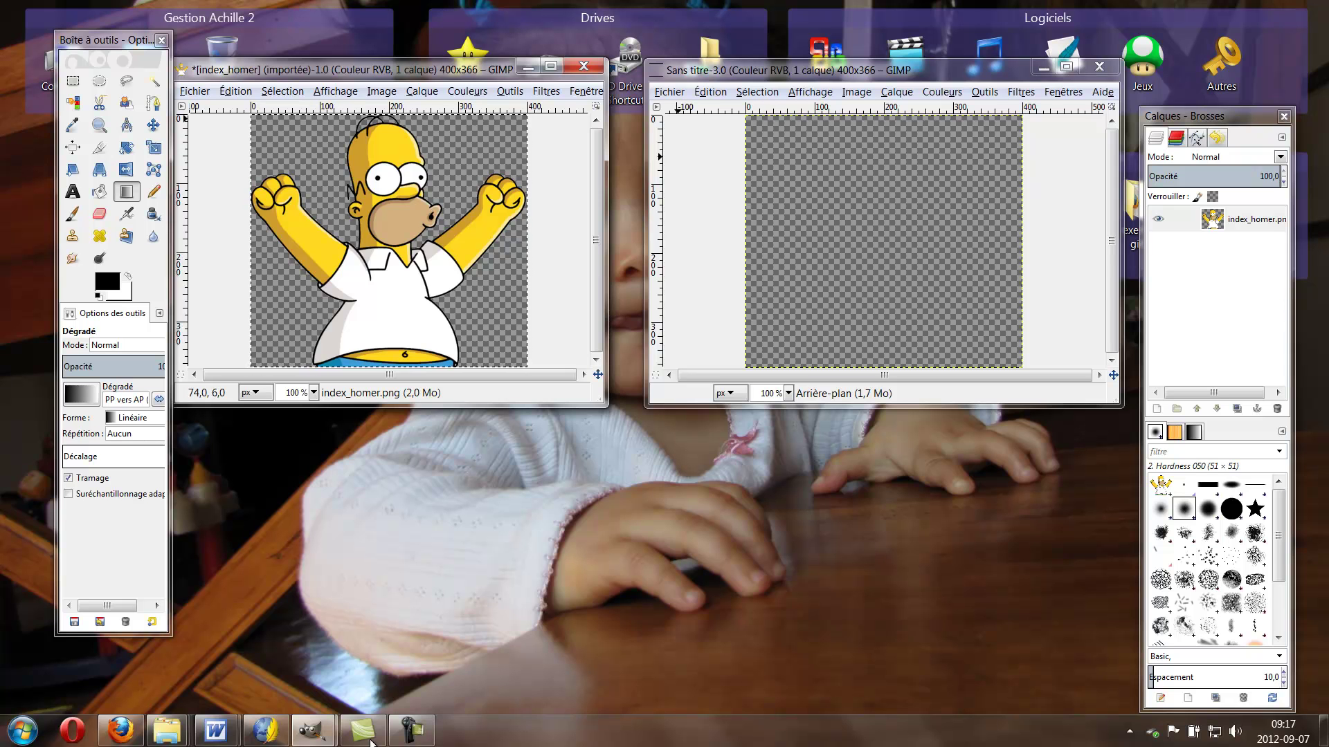
left_click(235, 92)
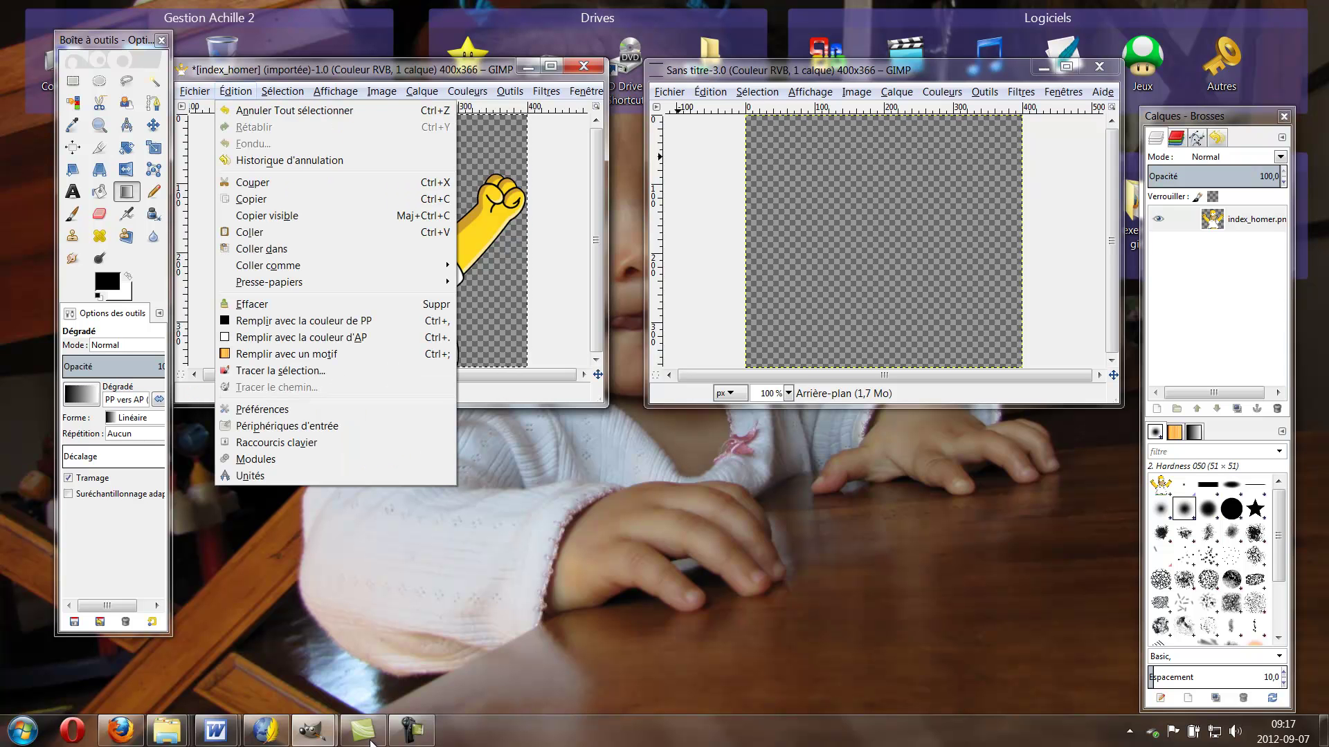
key("Return")
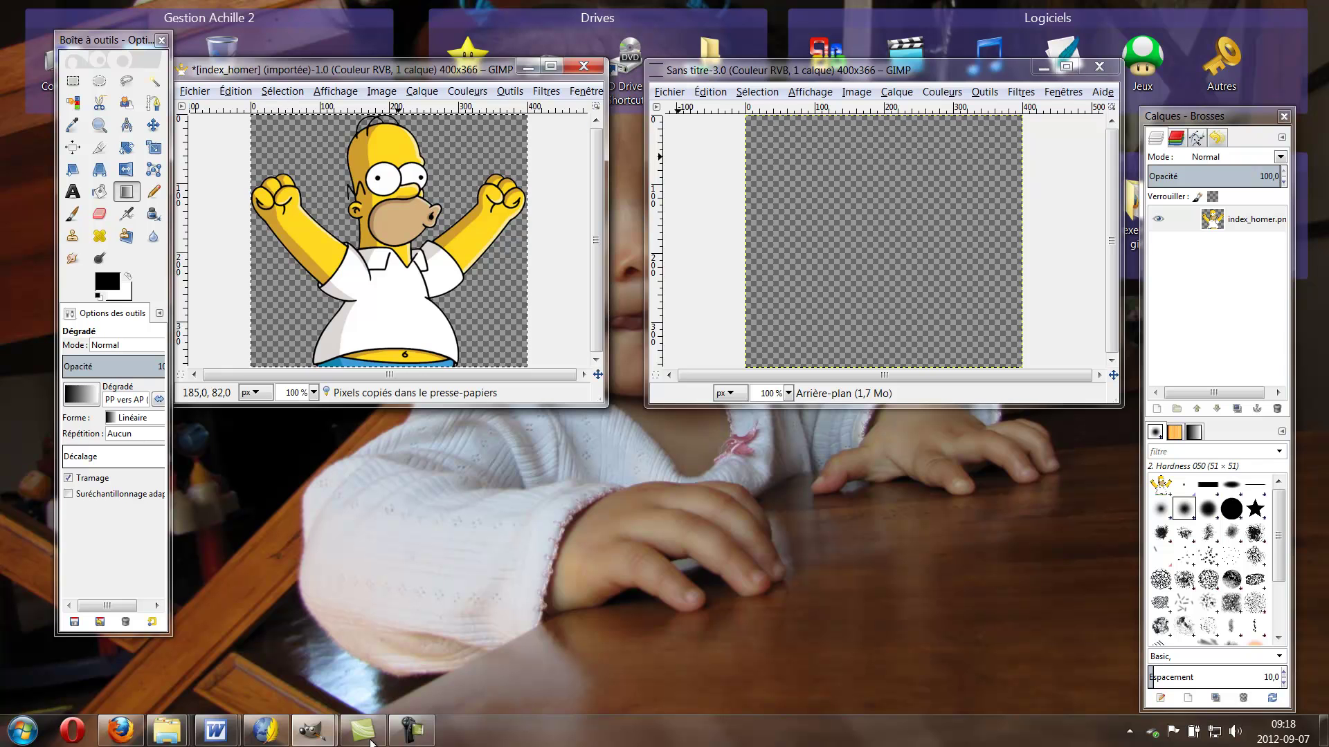
Paste the copied Homer picture into the new transparent image.
left_click(789, 70)
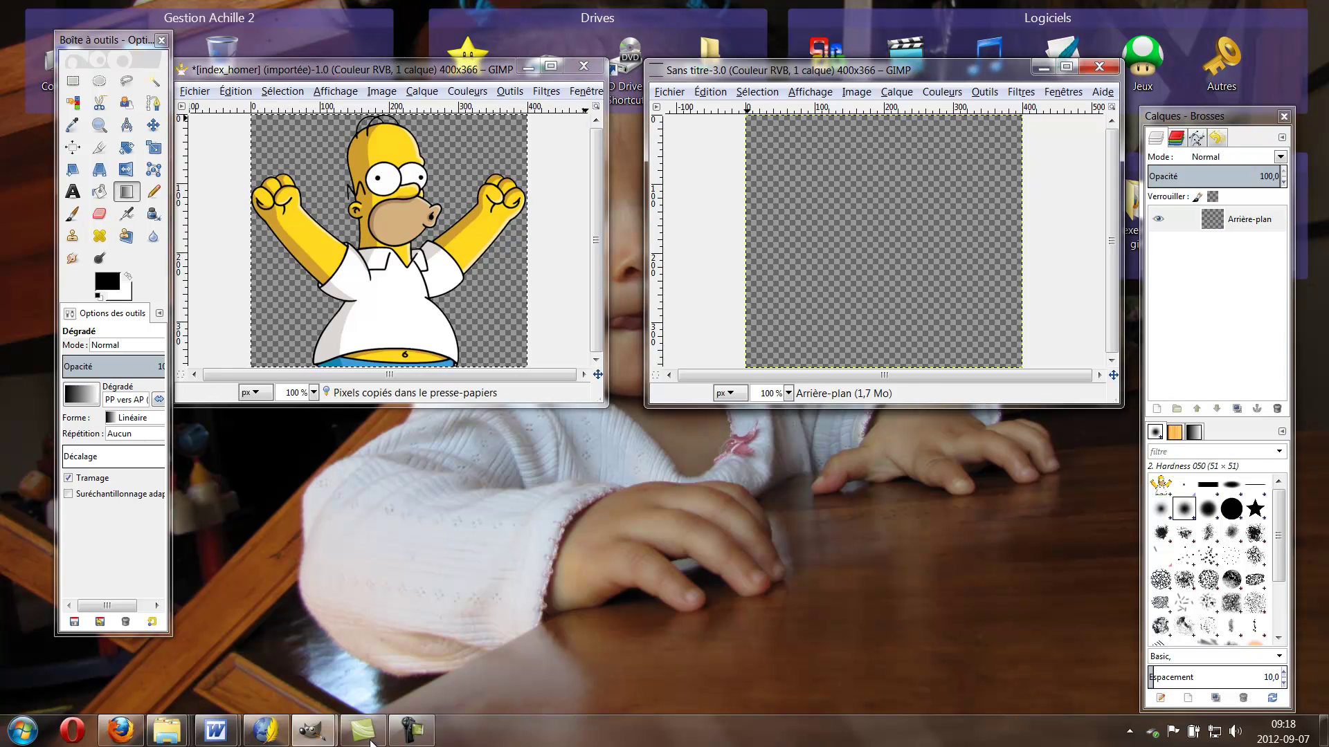
key("alt+s")
key("Escape")
key("alt+e")
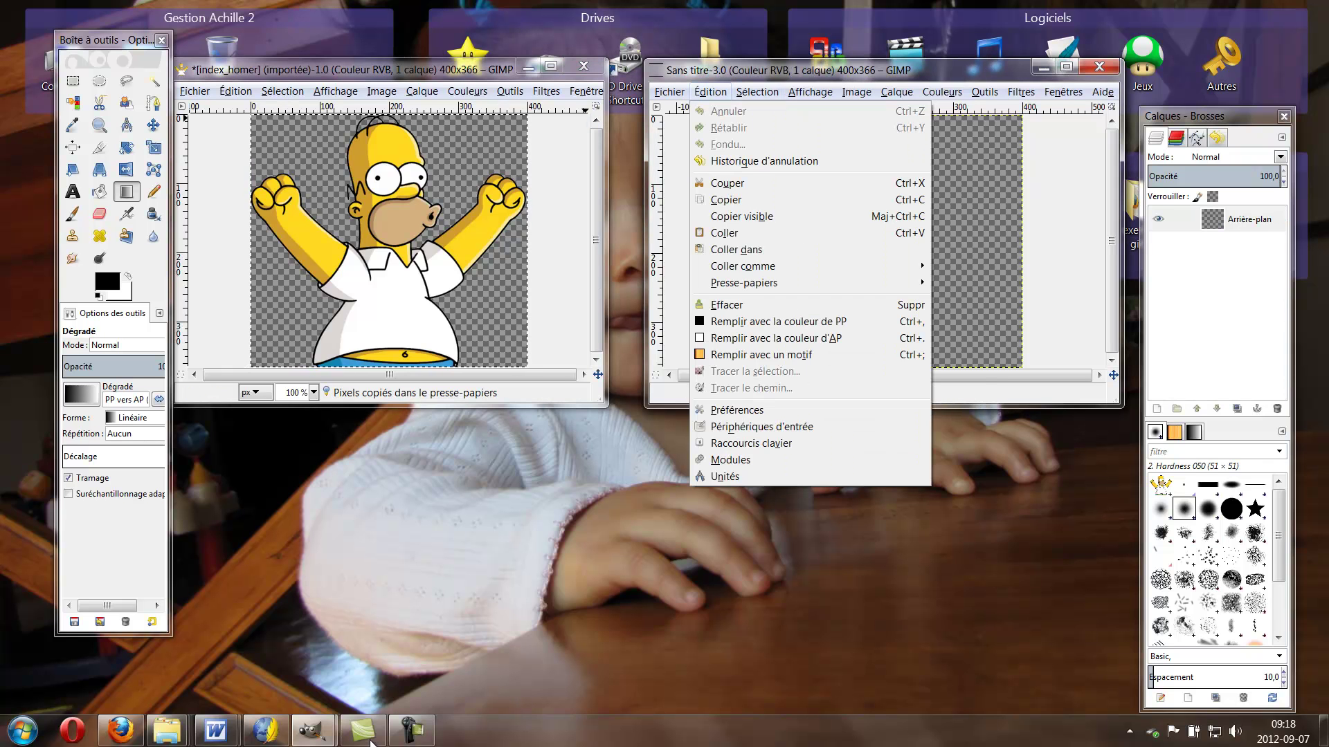
key("Down")
key("Down")
key("Down")
key("Down")
key("Down")
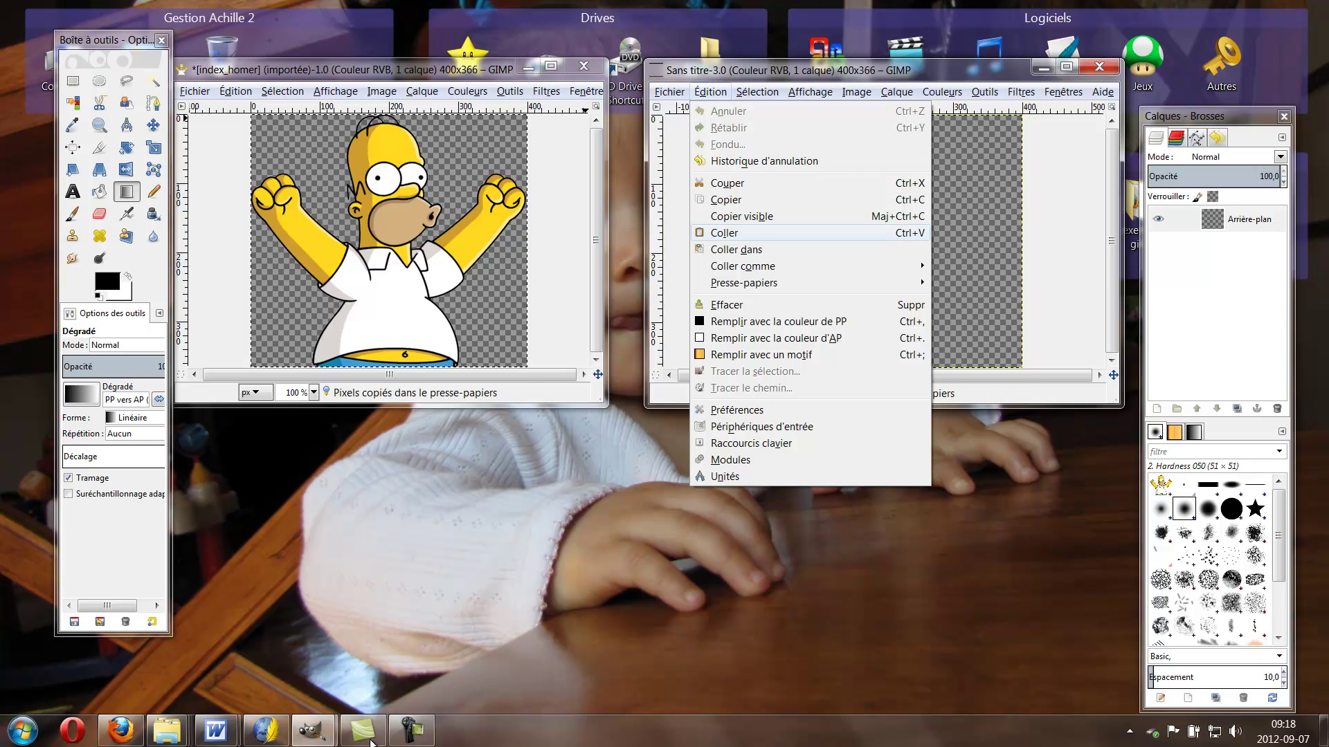
key("Return")
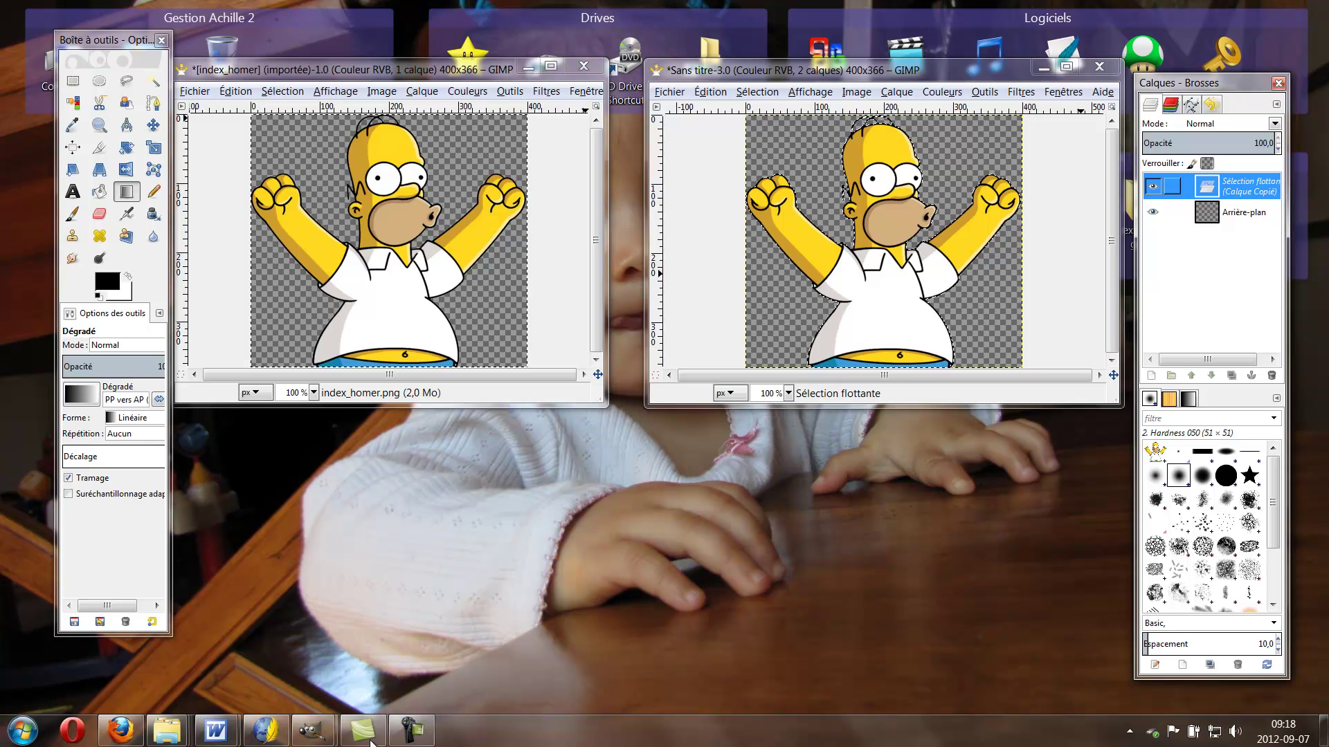
Switch to the Word instructions and remove the stray "4, " at the start of the fourth bullet.
key("alt+Tab")
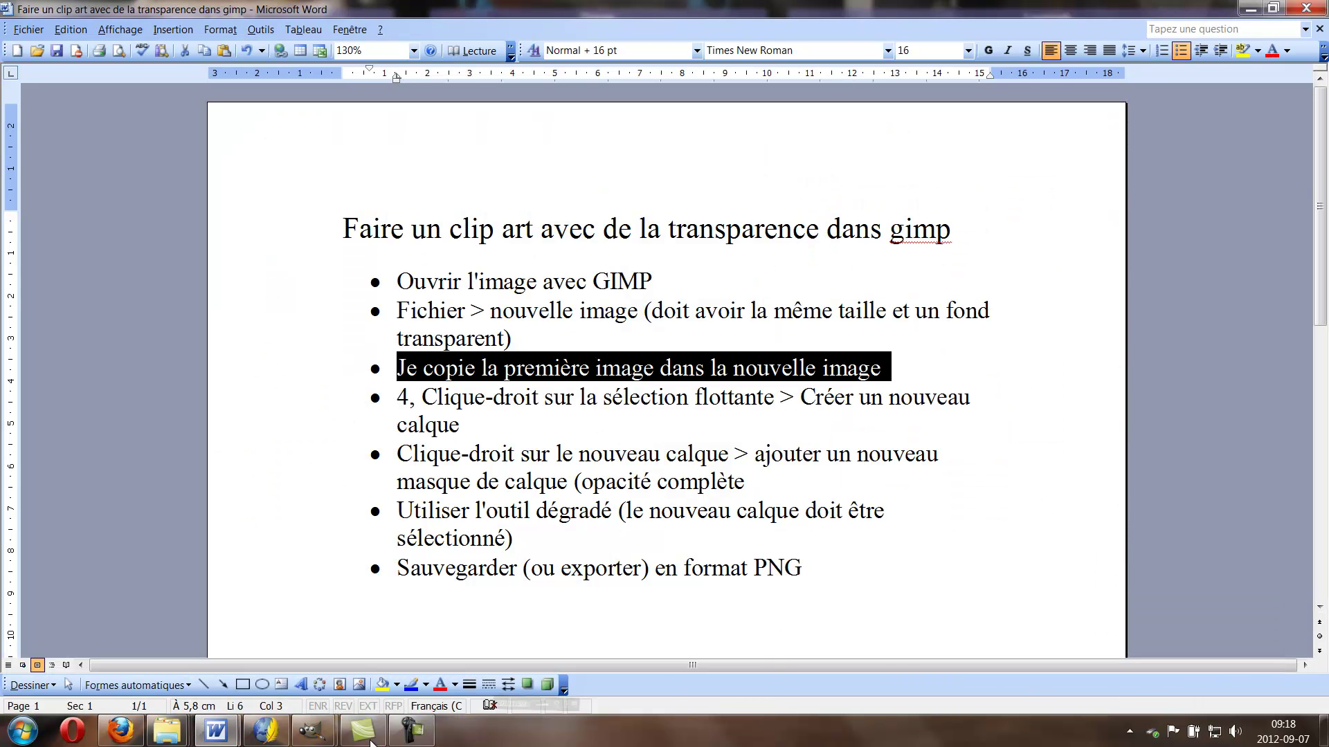
left_click_drag(460, 425, 450, 425)
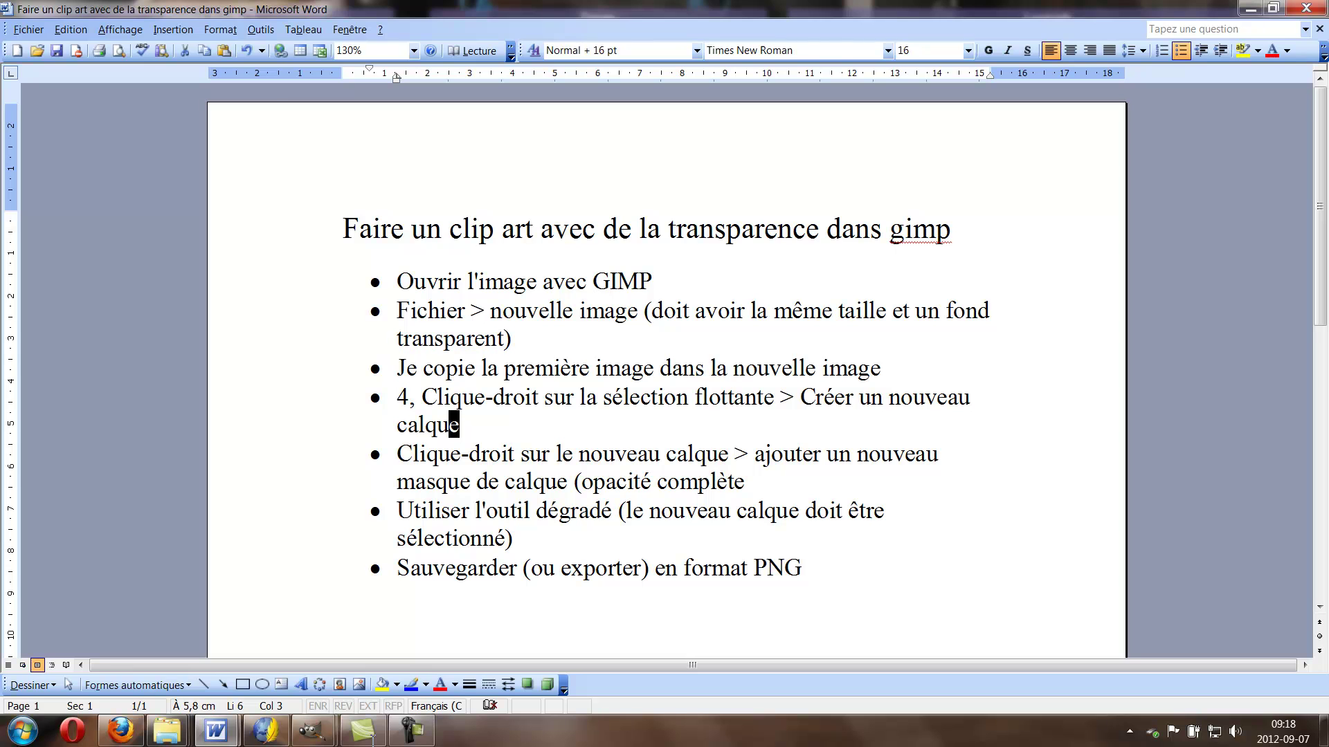
left_click(421, 398)
key("BackSpace")
key("BackSpace")
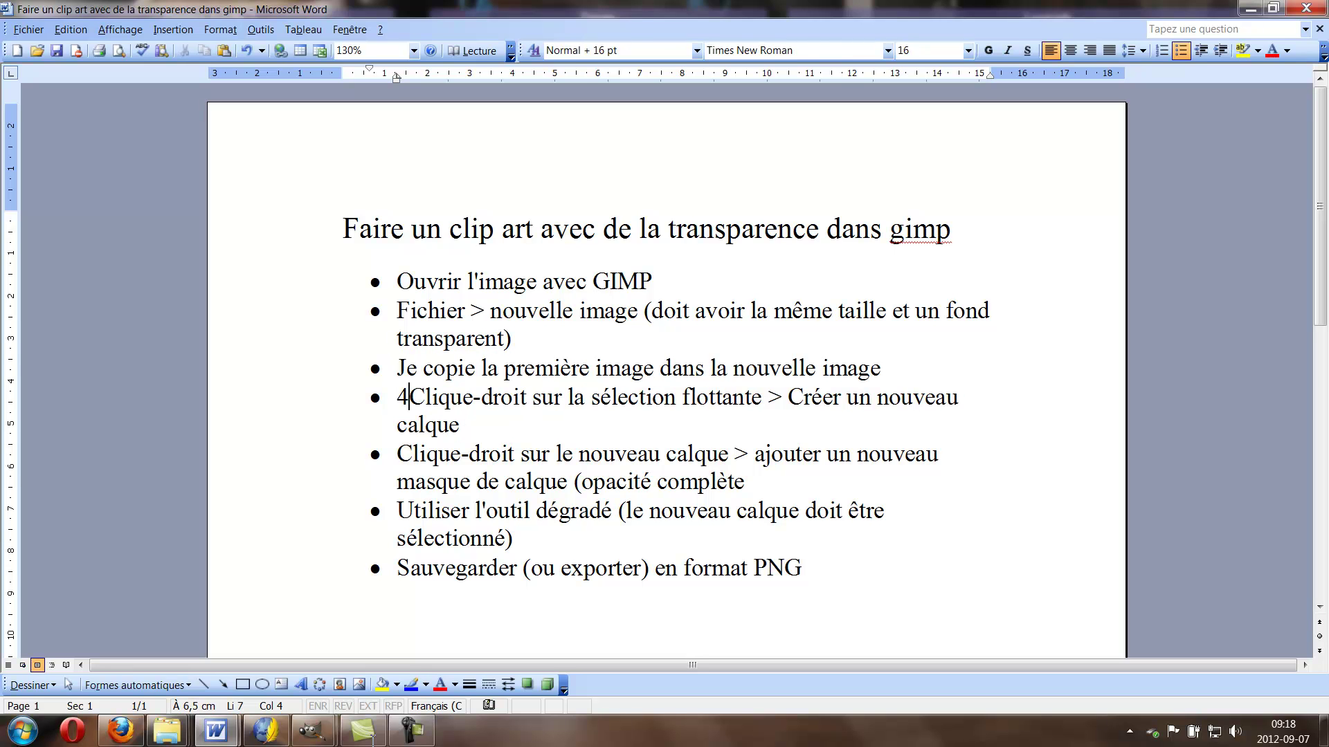
key("BackSpace")
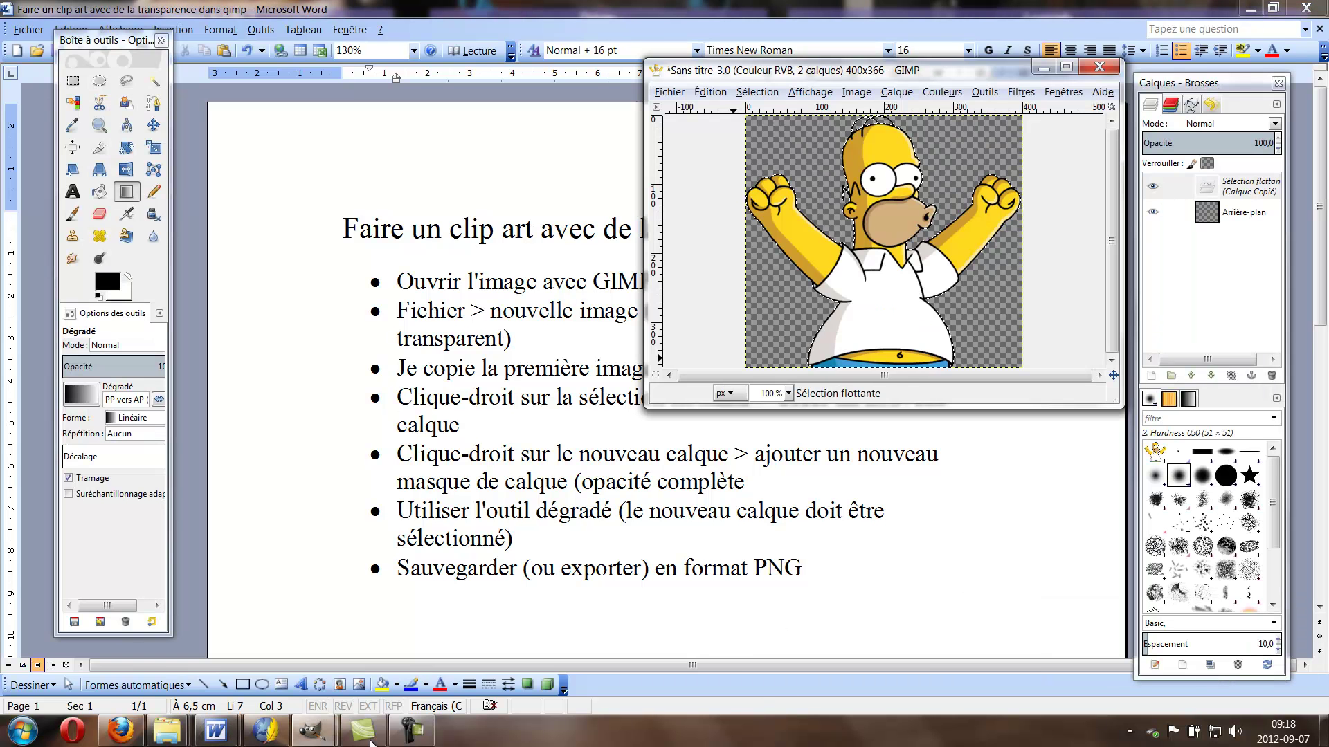
Turn the pasted floating selection into a new layer in GIMP.
right_click(1236, 187)
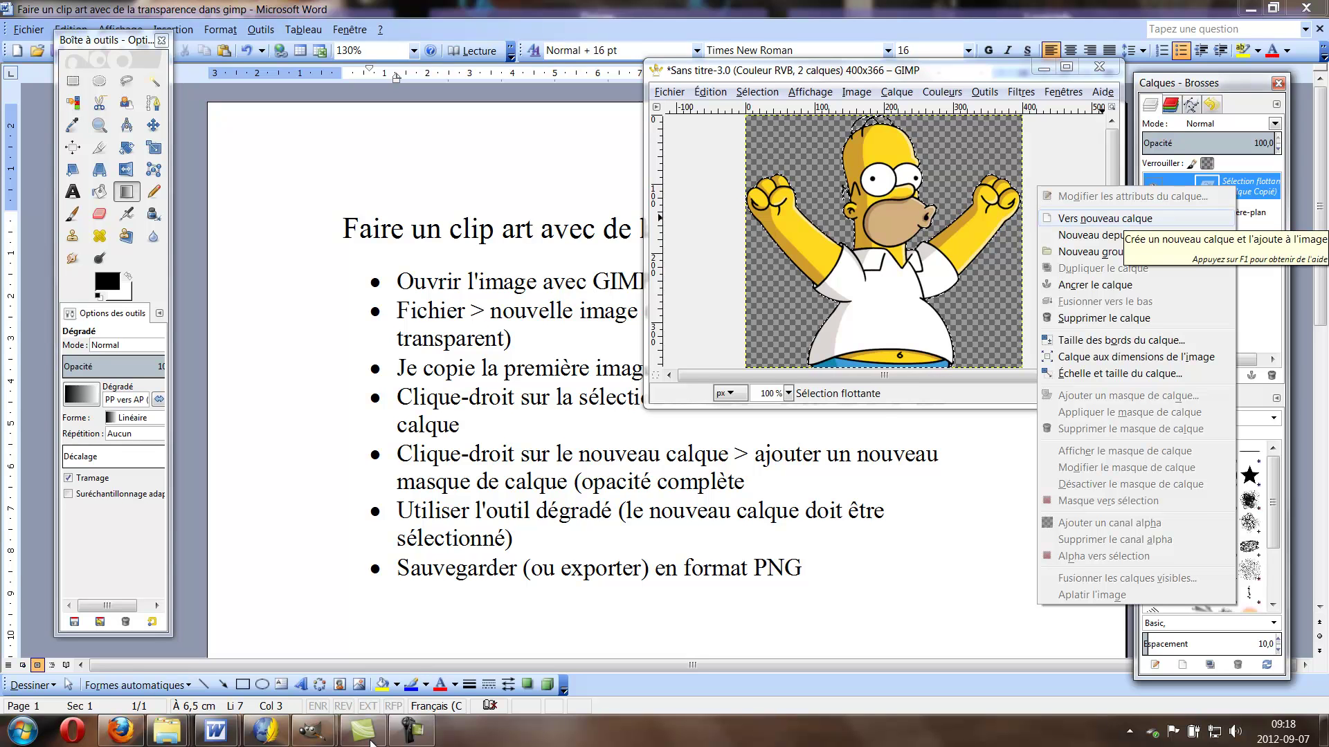
left_click(1108, 219)
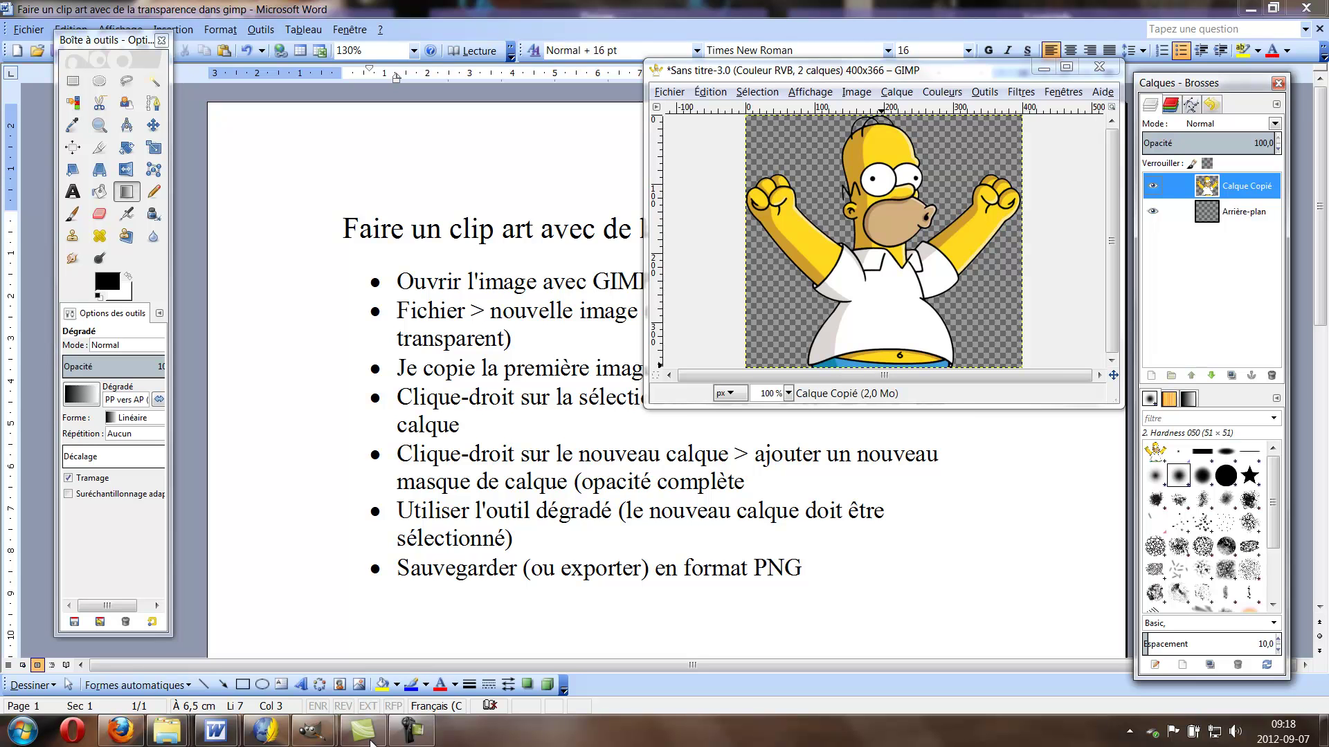
In the Word instructions, add the missing closing parenthesis after "opacité complète" in the layer mask bullet.
left_click(372, 742)
key("Down")
key("Down")
key("Down")
key("End")
type(")")
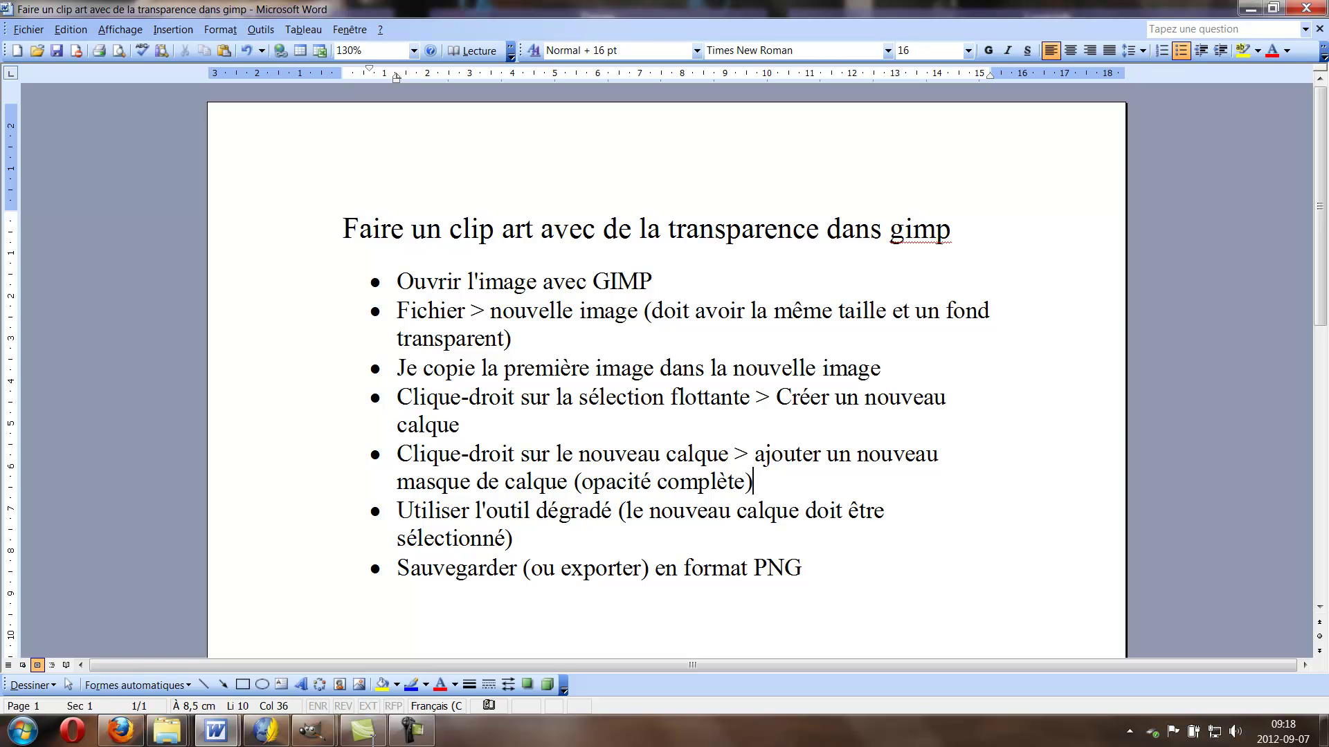
Switch to GIMP's untitled image and add a layer mask to the pasted layer, initialised to Blanc (opacité complète).
left_click(313, 731)
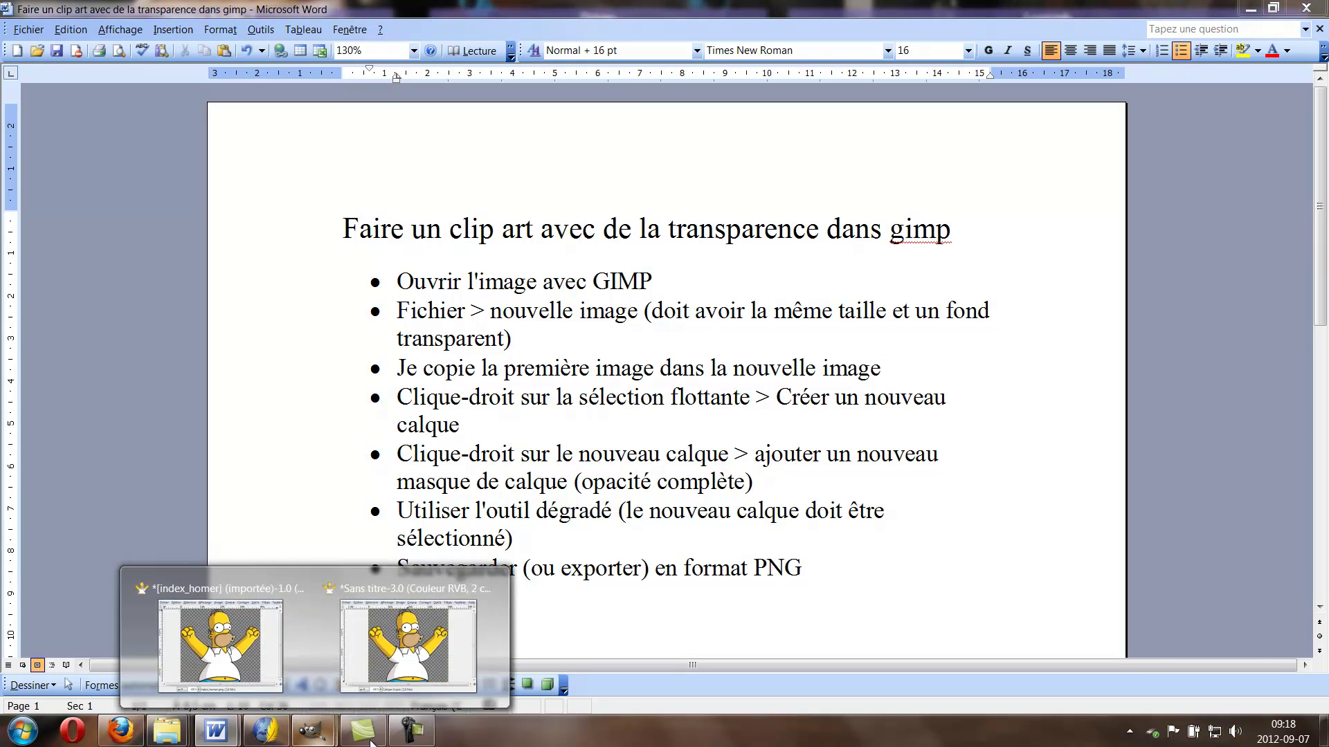
left_click(372, 742)
right_click(1246, 187)
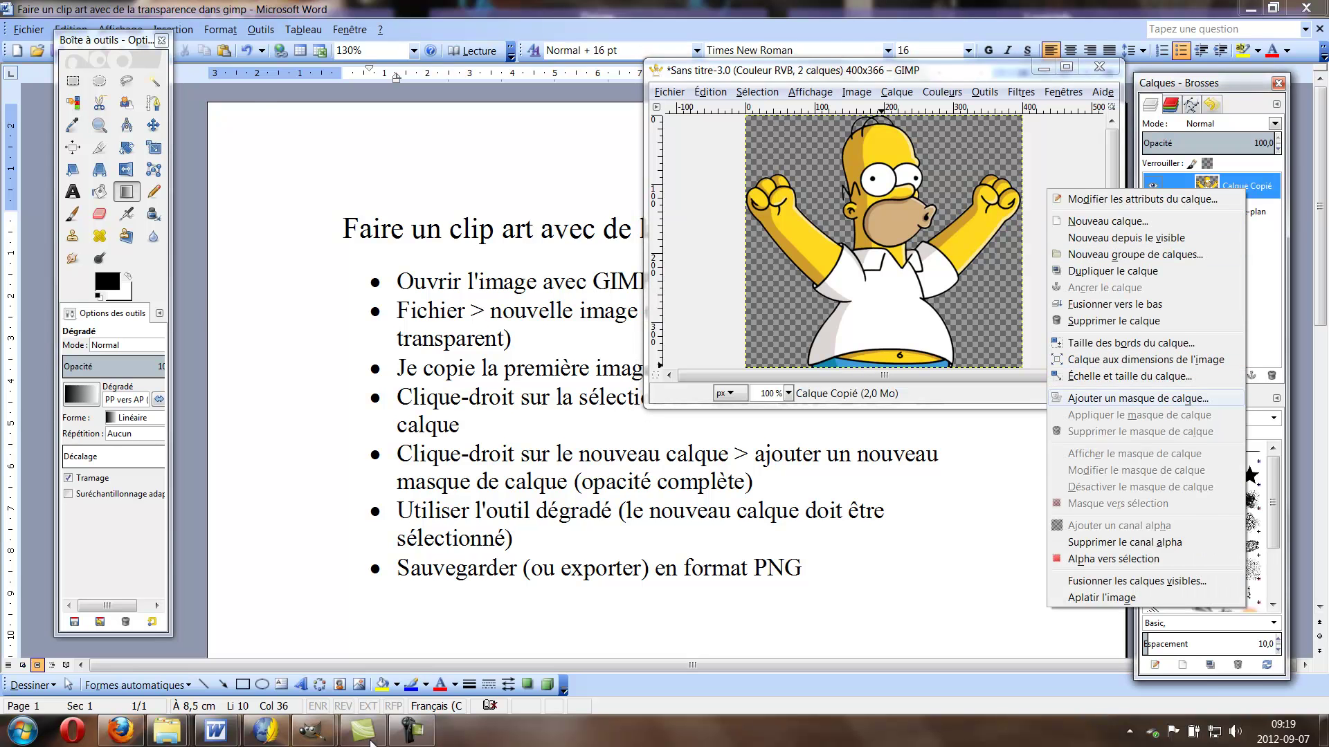
left_click(1138, 399)
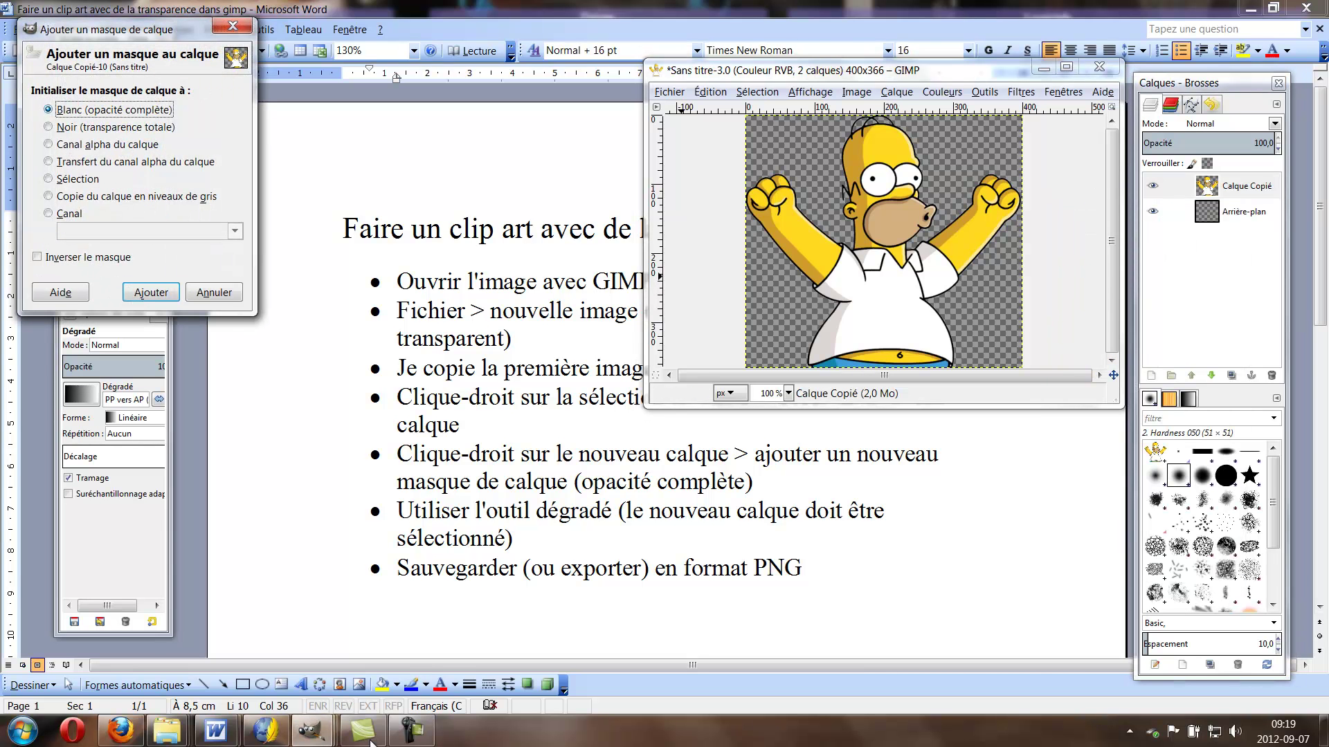
key("Return")
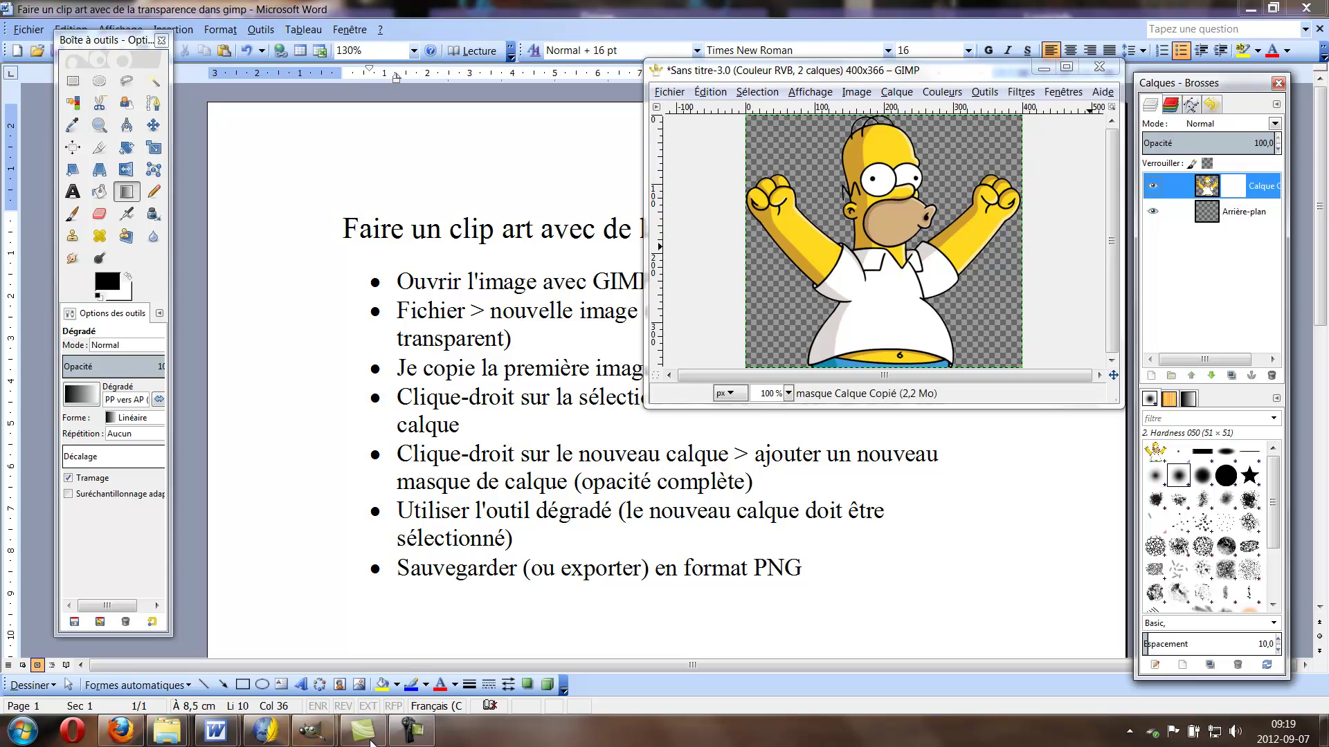
Draw a horizontal linear black-to-white gradient on the pasted layer's mask, fading Homer from his raised arm to mid-body.
left_click(1239, 212)
left_click(1239, 186)
left_click(82, 394)
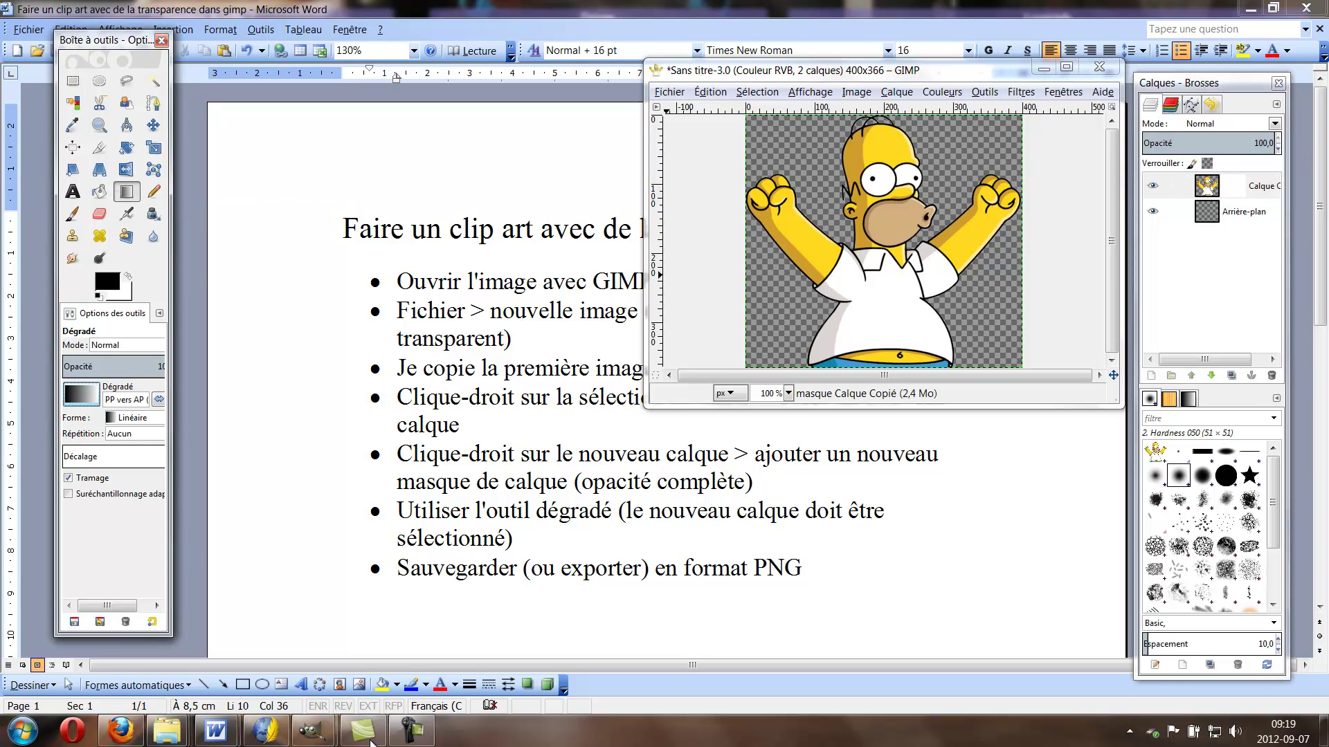
left_click(82, 395)
left_click(134, 418)
left_click(134, 418)
left_click_drag(776, 247, 882, 245)
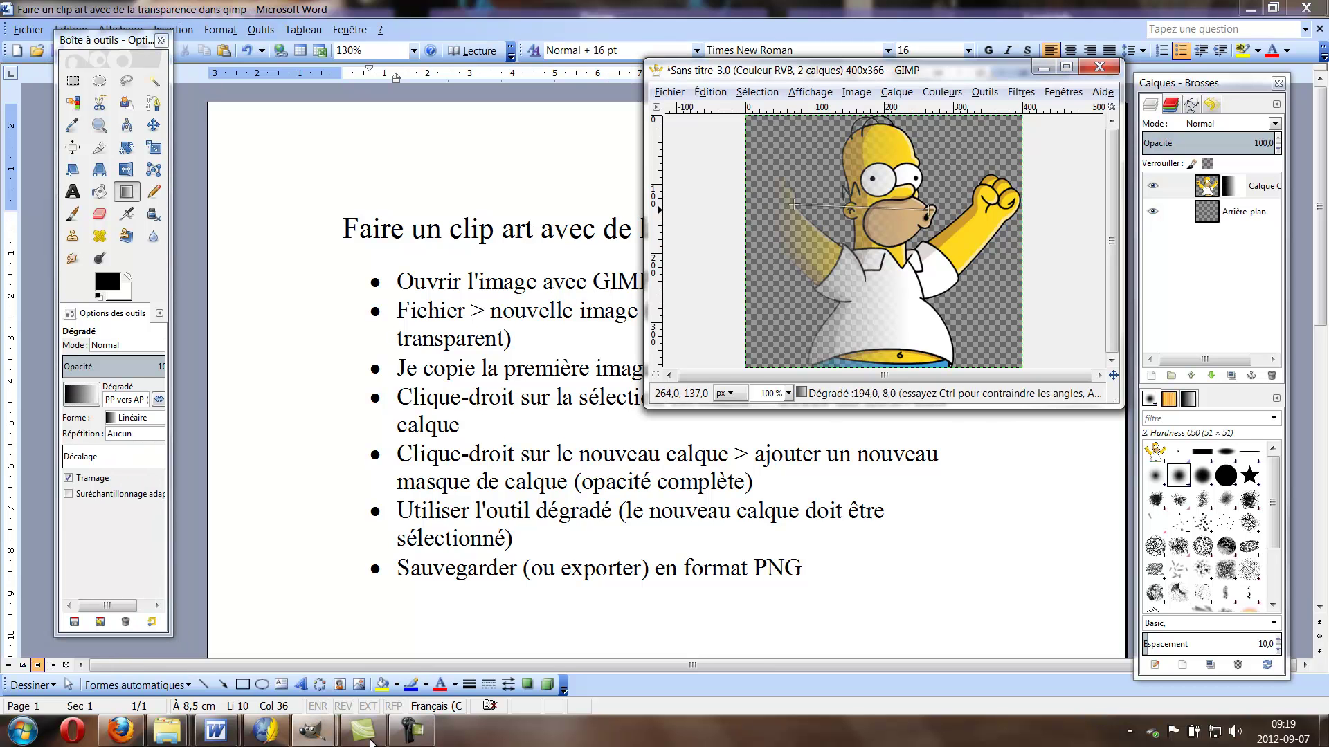
left_click_drag(767, 236, 872, 232)
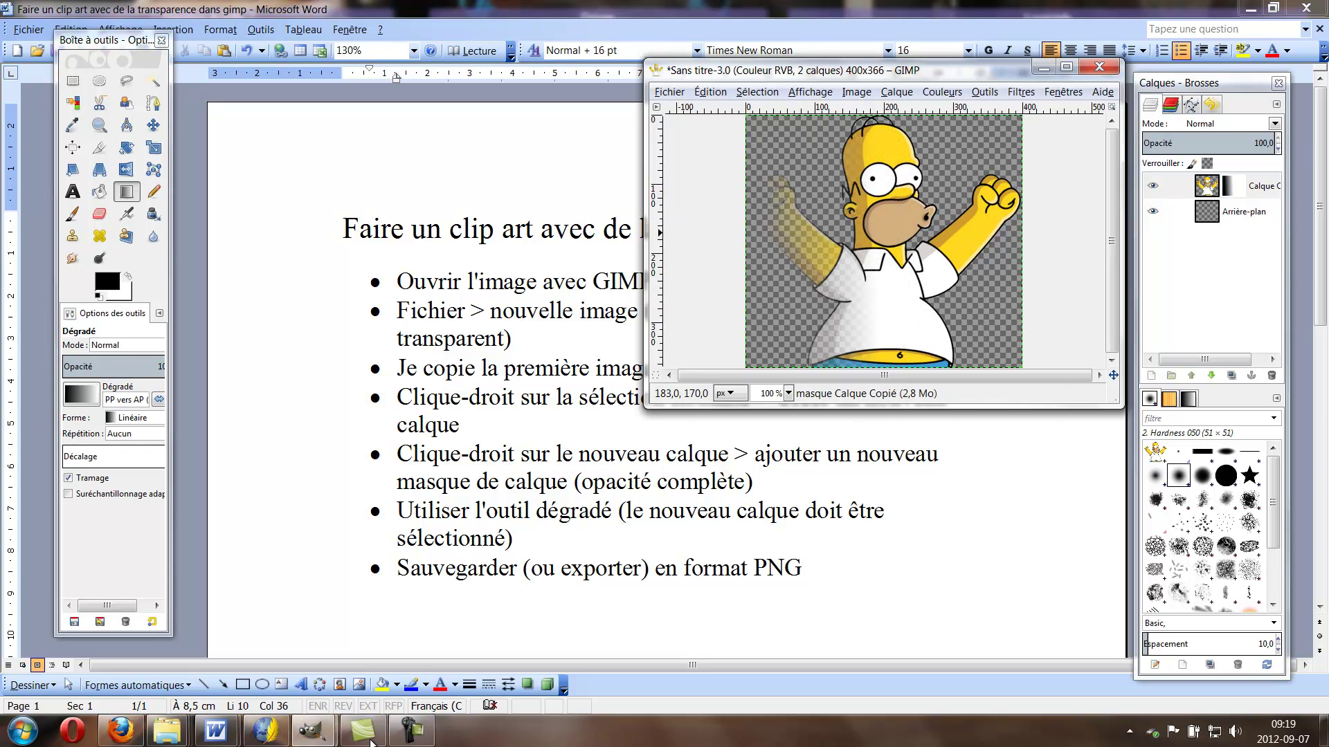
left_click_drag(761, 239, 895, 244)
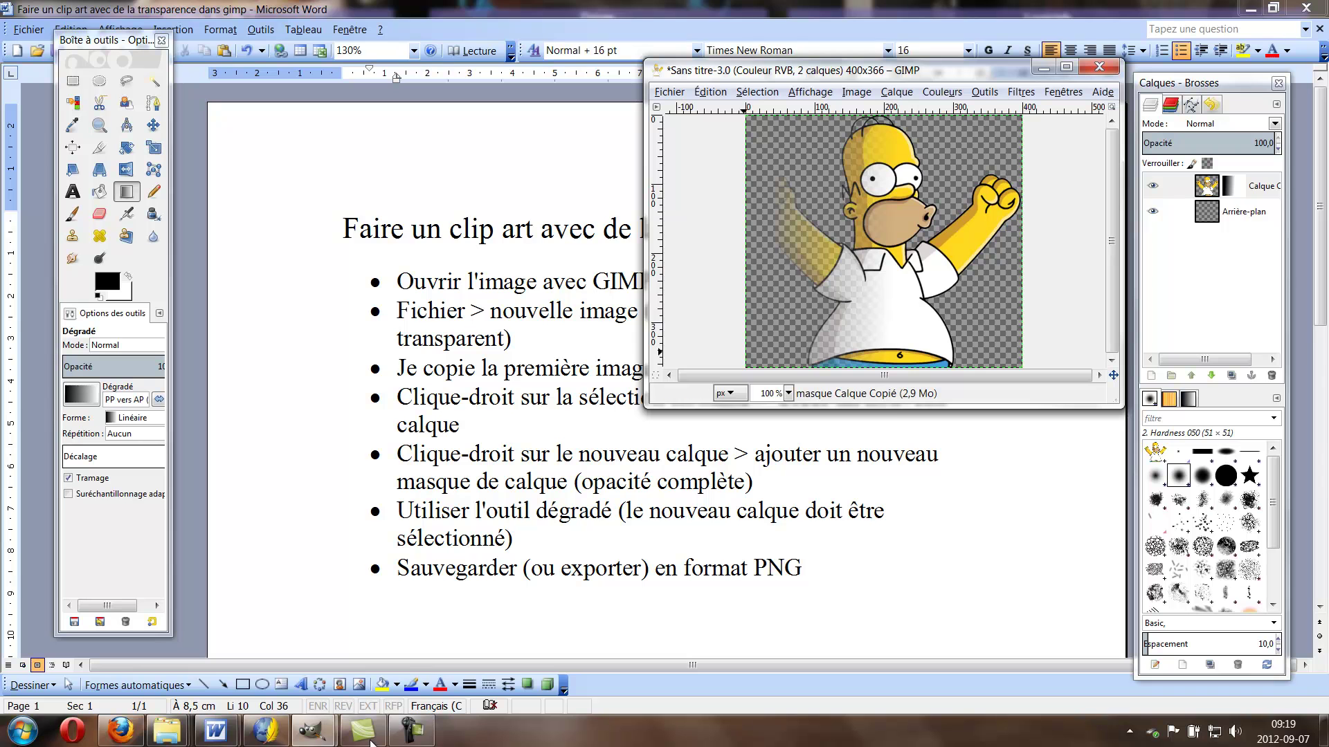
Save the image as index_homer_mod.xcf in the exemple gimp folder on the desktop.
left_click(670, 92)
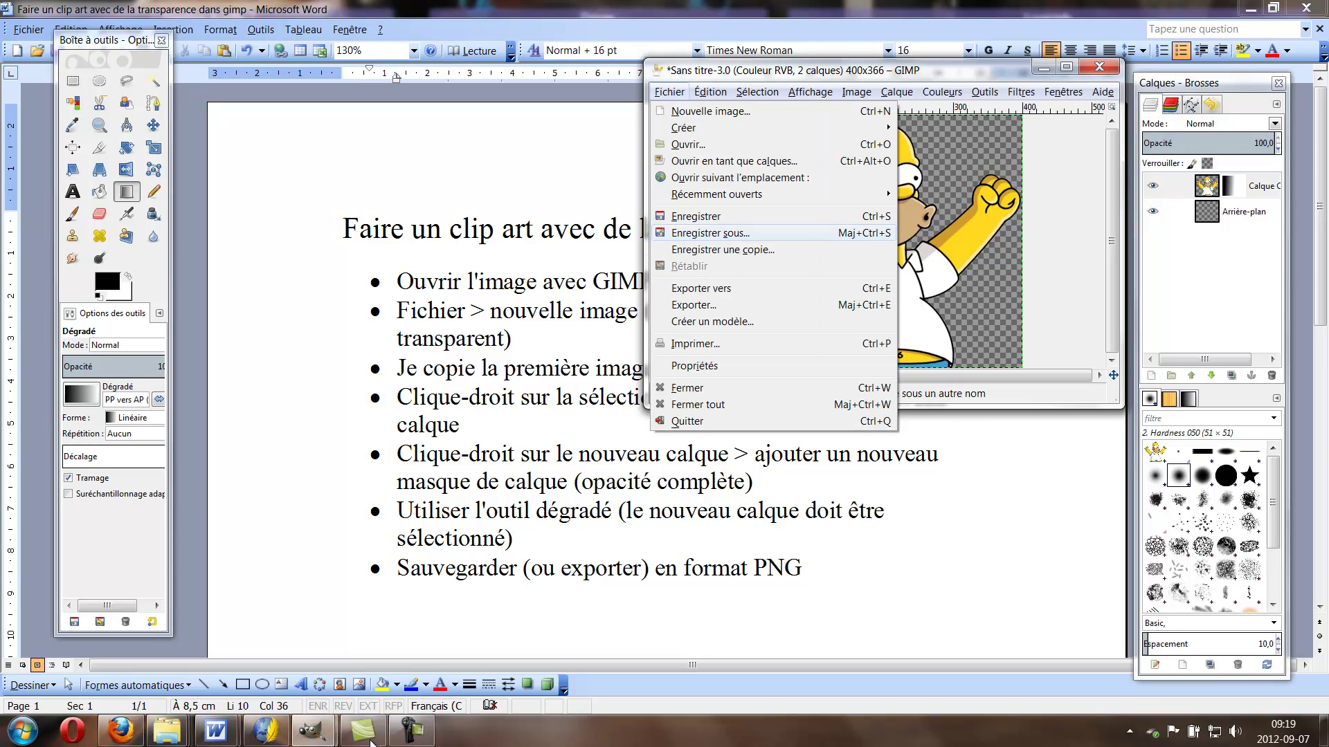
key("Return")
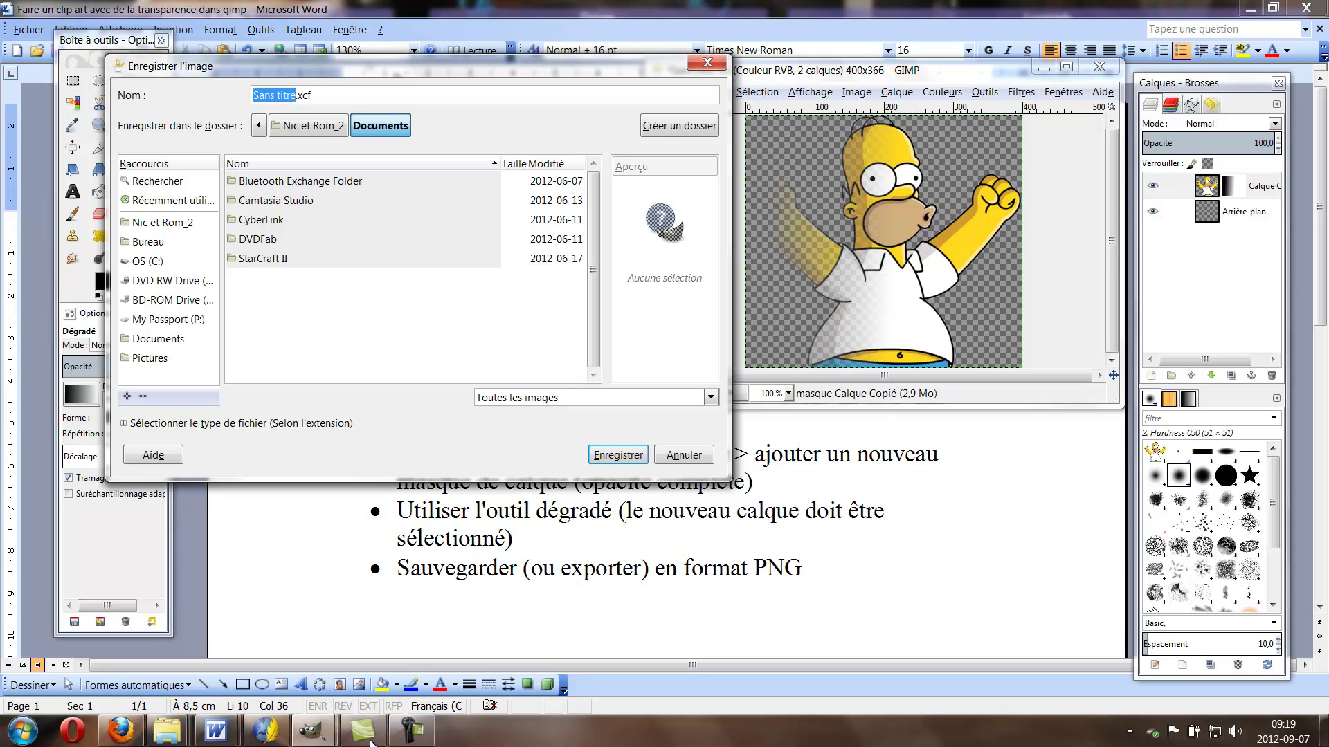
key("alt+t")
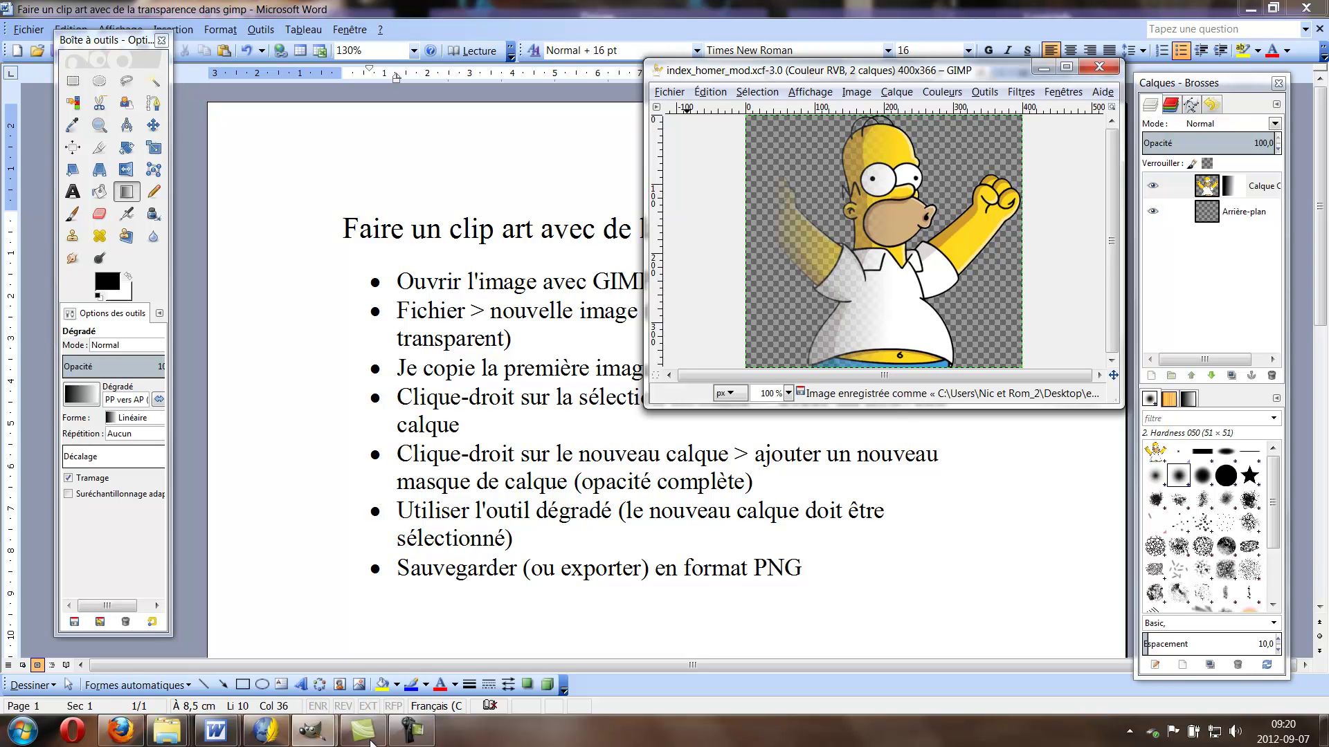
Export the image as index_homer_mod.png to the exemple gimp folder, keeping the proposed PNG options.
key("alt+f")
key("Down")
key("Down")
key("Down")
key("Down")
key("Down")
key("Down")
key("Down")
key("Down")
key("Down")
key("Down")
key("Down")
key("Down")
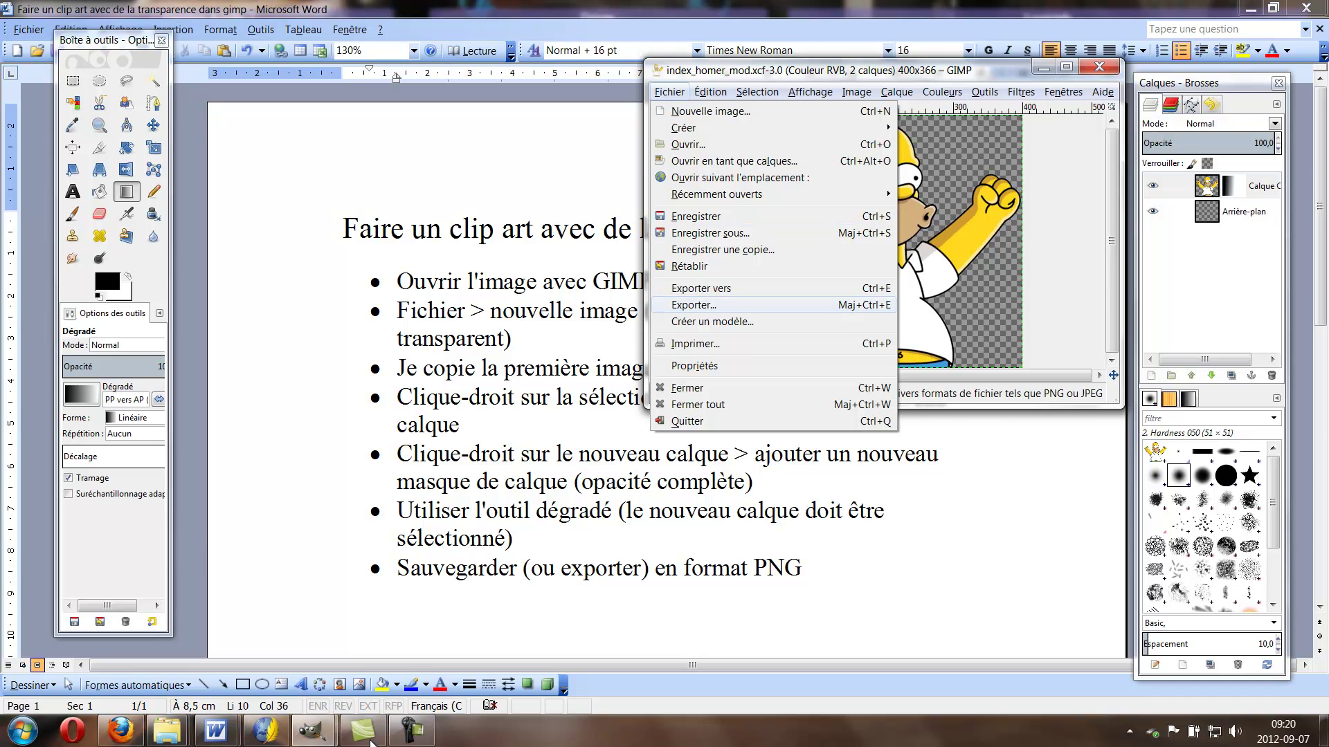
key("Return")
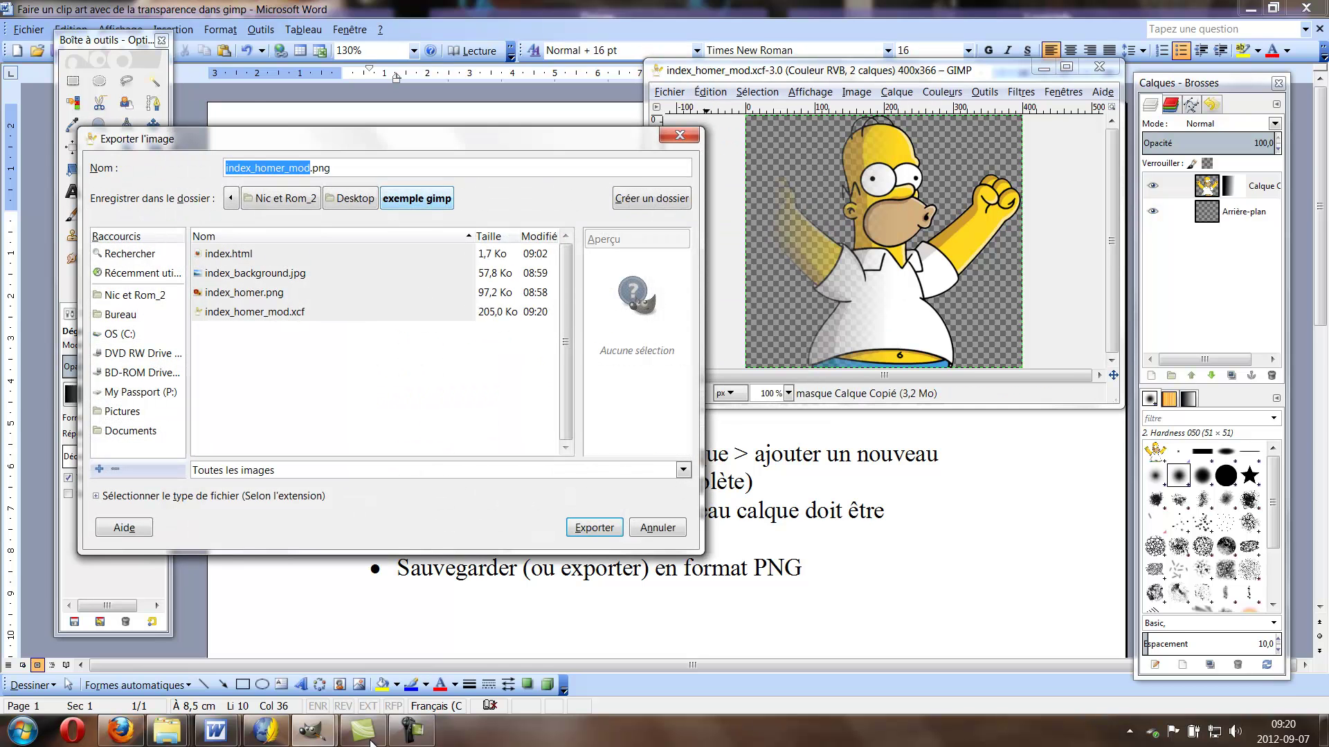
key("Return")
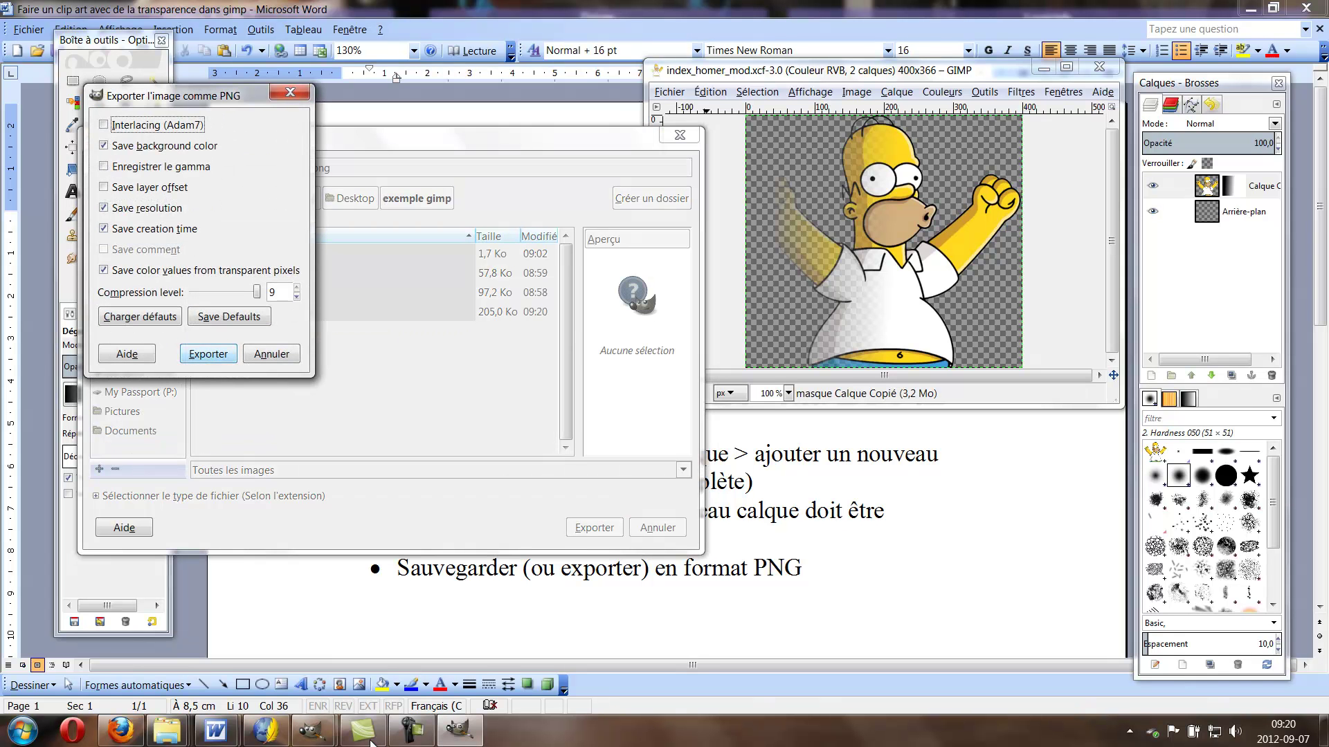
key("Return")
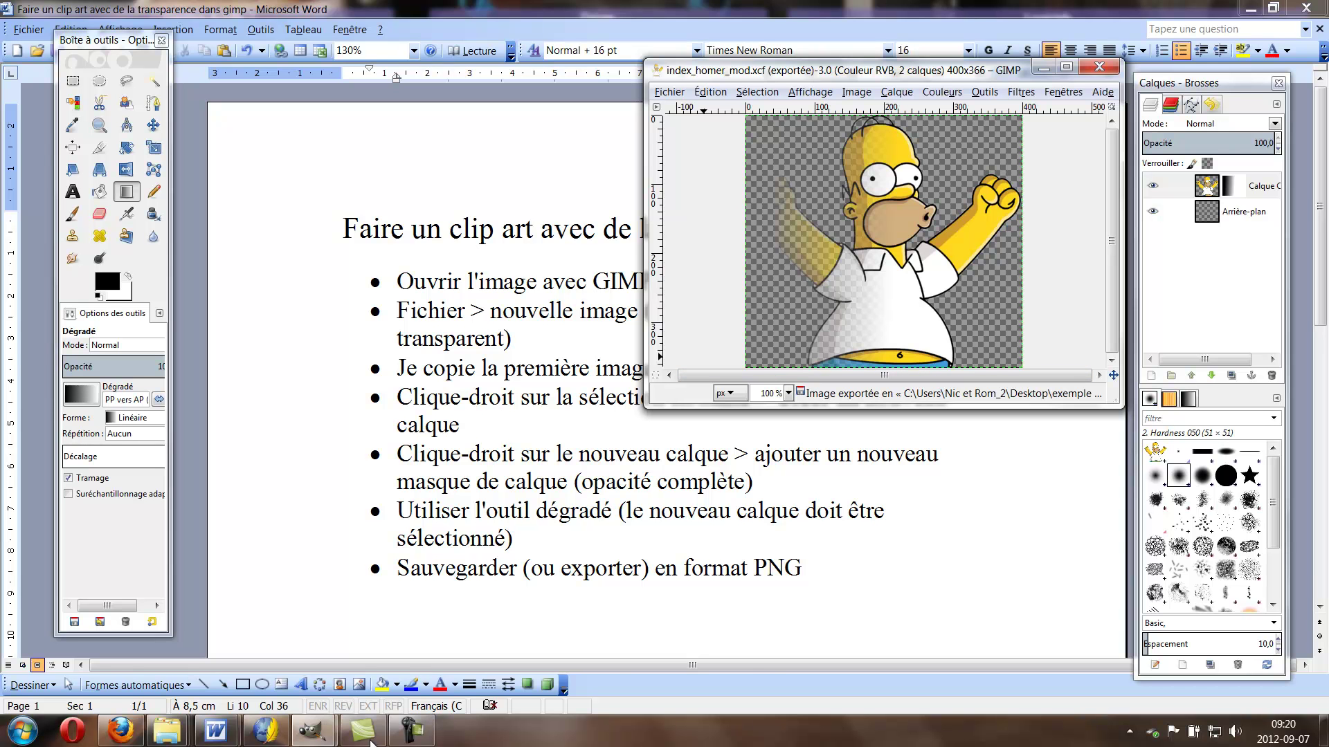
Switch to the exemple_gimp page in KompoZer and choose index_homer_mod.png as a new image for the table cell right of Homer.
key("super+d")
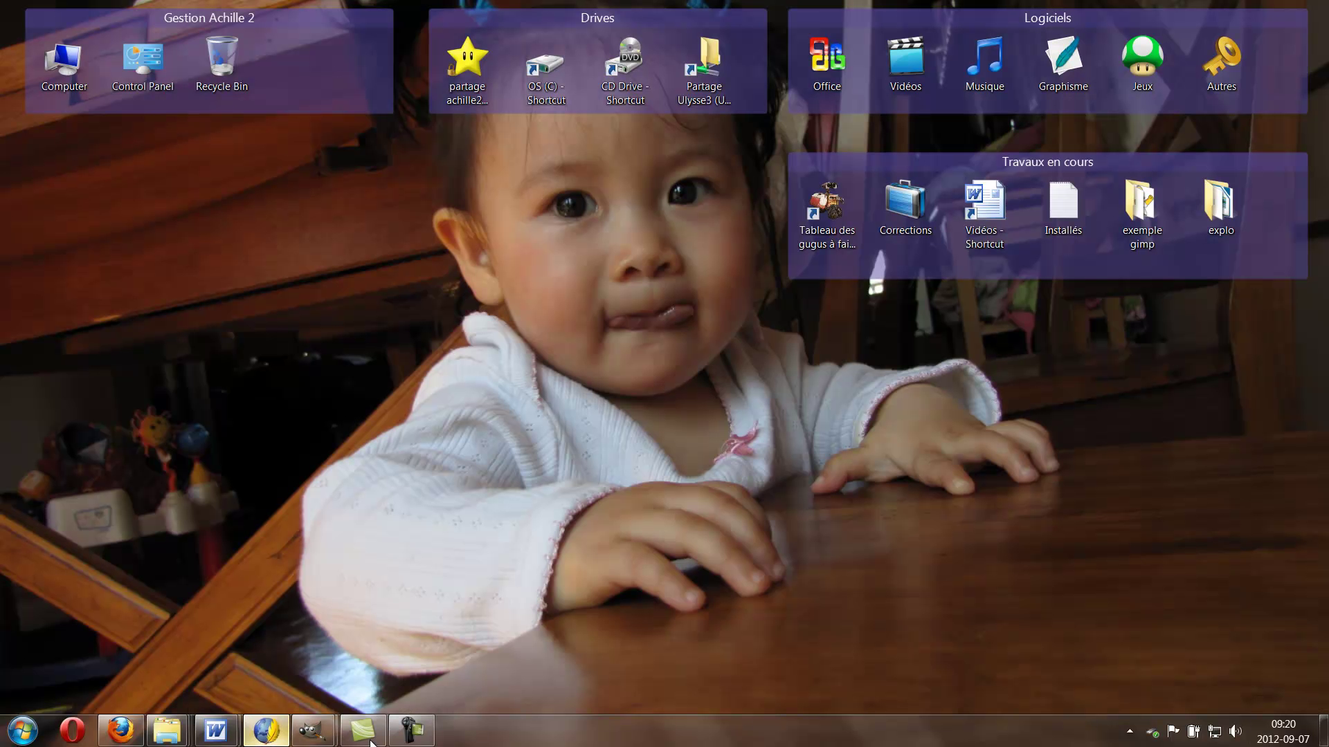
left_click(367, 734)
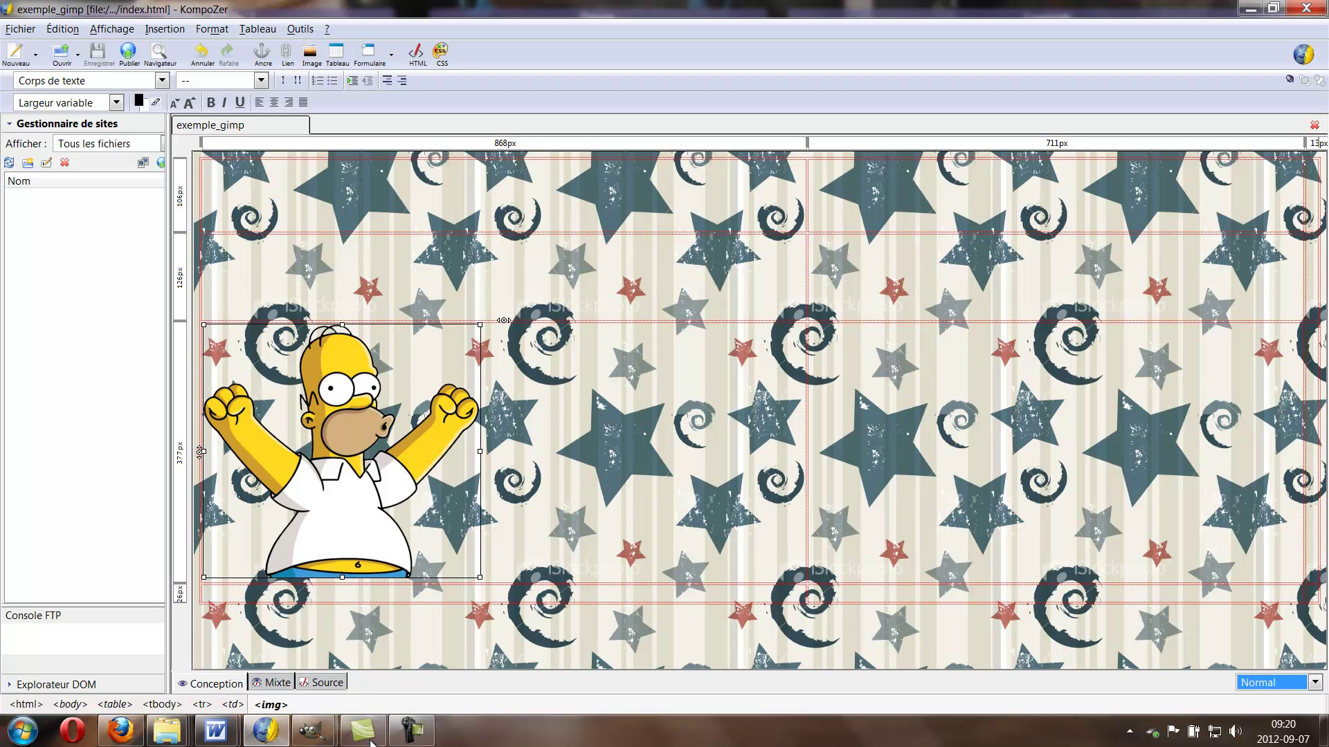
key("Right")
key("Tab")
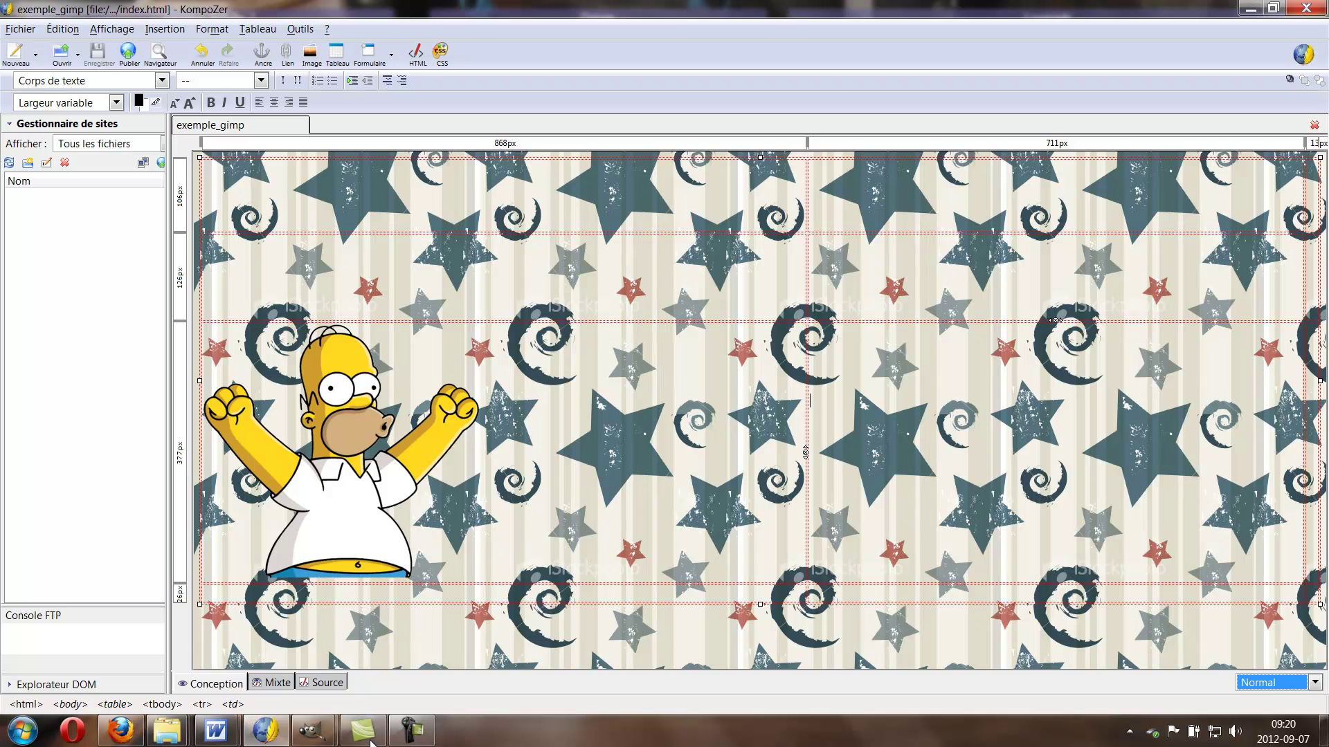
left_click(312, 54)
left_click(821, 176)
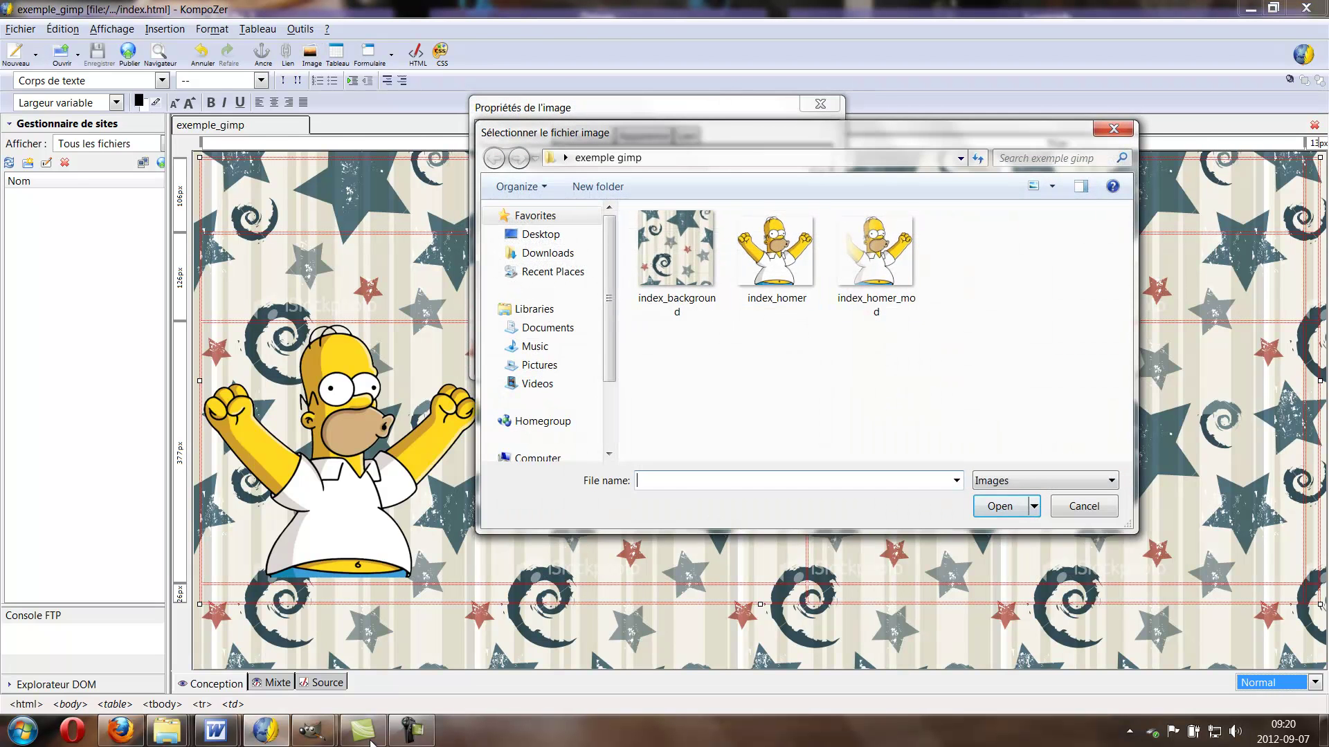
double_click(876, 252)
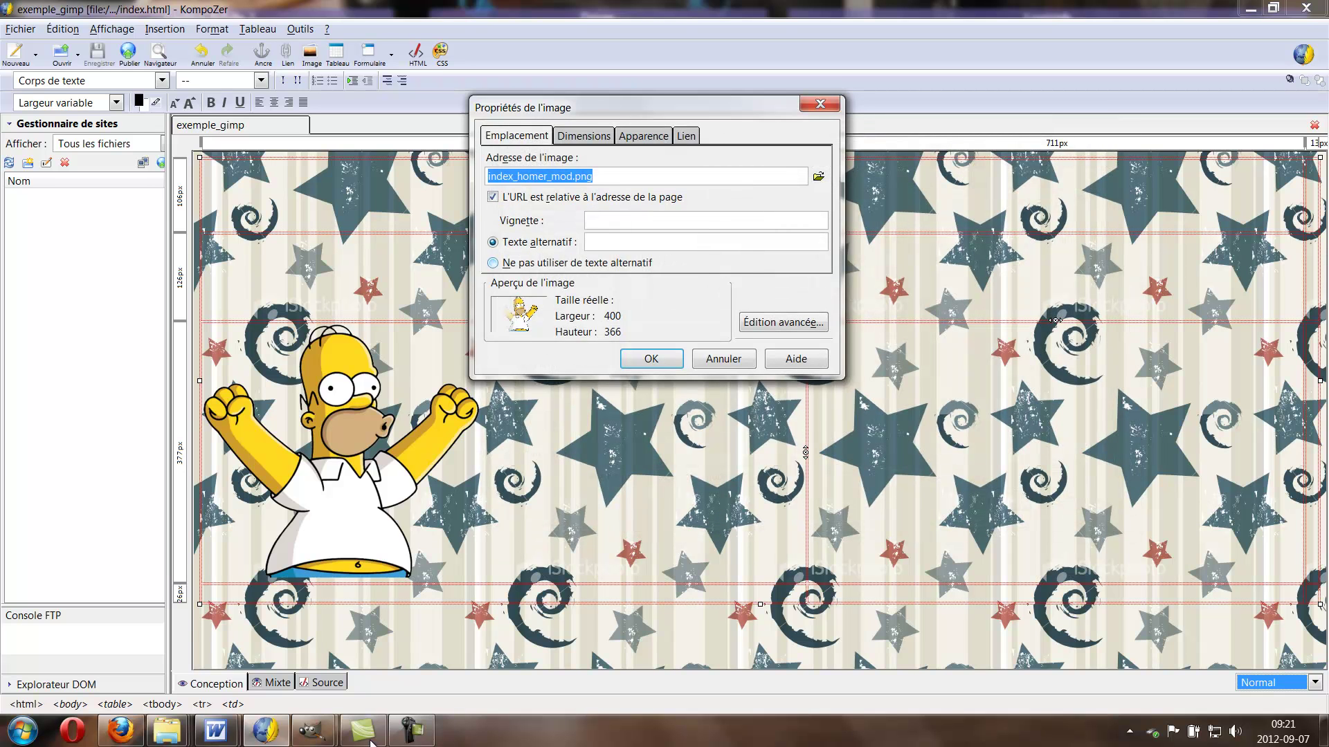
Give the new image the alternative text "homer" and insert it into the page.
left_click(706, 242)
type("homrt")
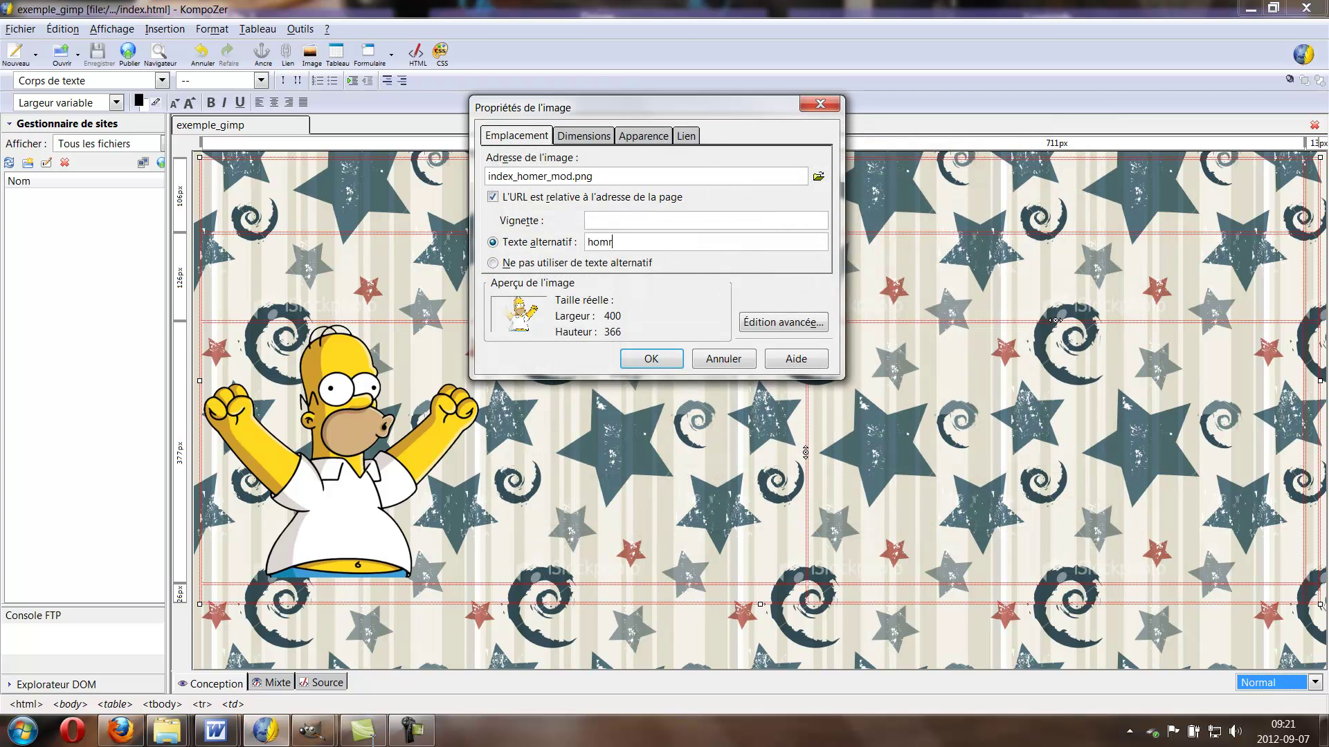
key("BackSpace")
key("BackSpace")
type("er")
key("Return")
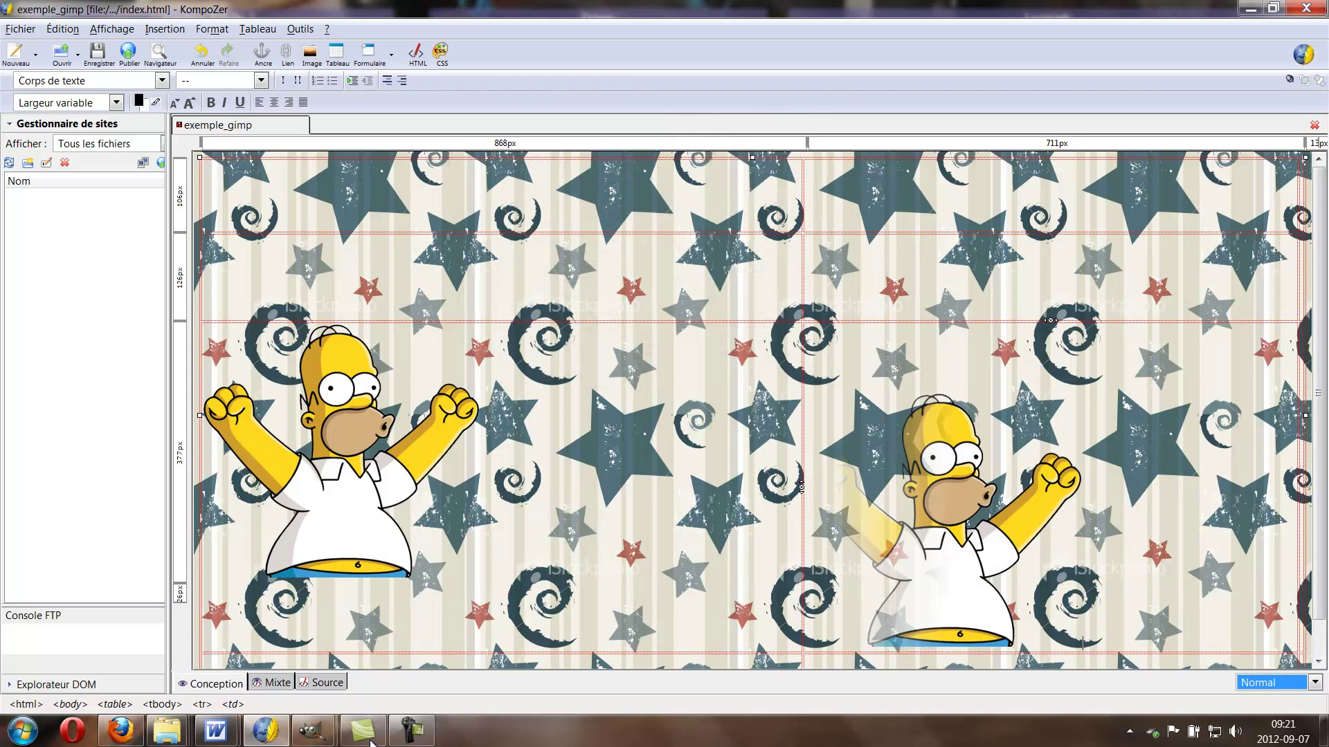